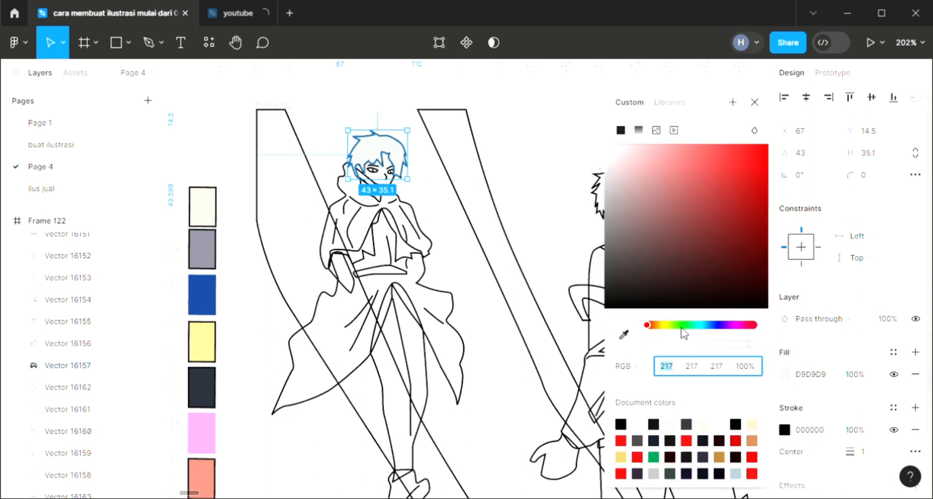
Fill the caped character's hair with the green 3B8434
left_click(682, 326)
left_click(742, 216)
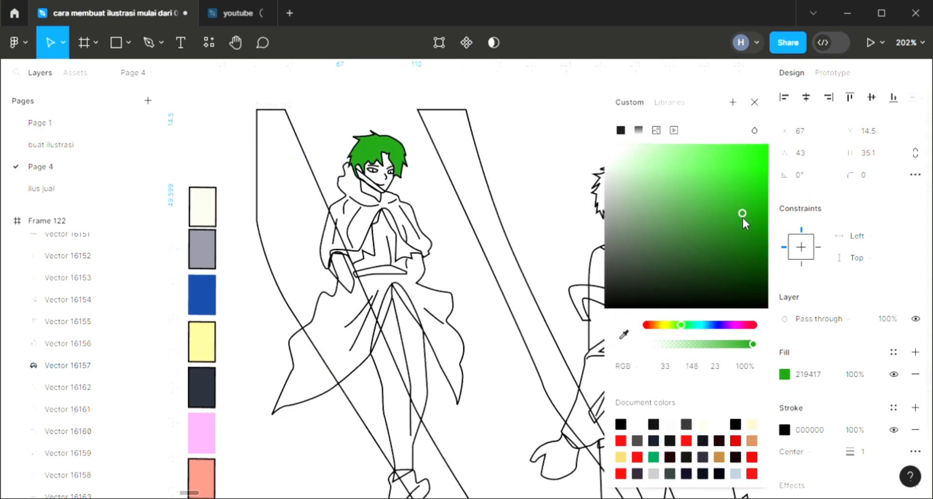
left_click(712, 235)
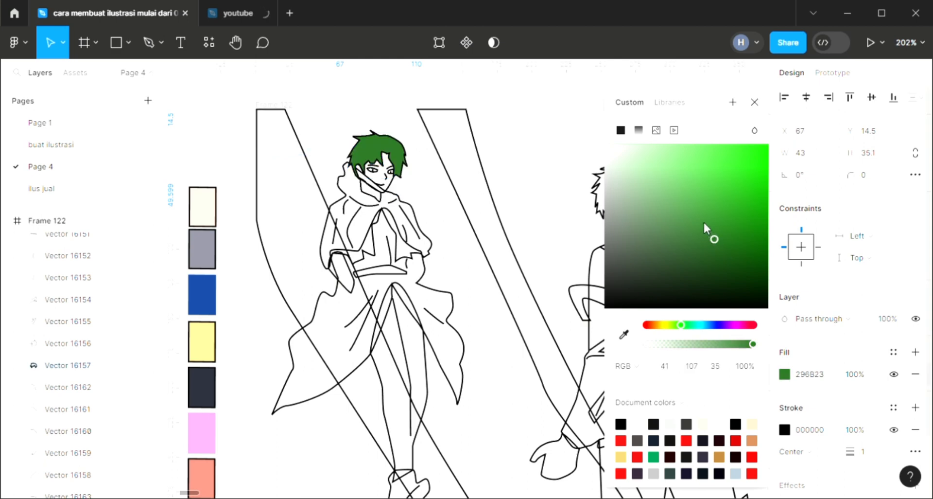
left_click(703, 223)
left_click(754, 102)
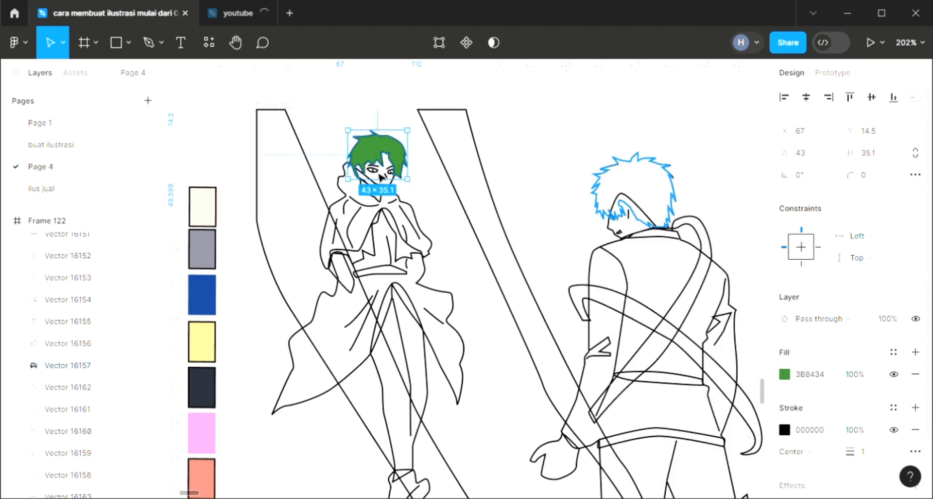
key("Escape")
Fill the caped character's larger eye outline with white FFFFFF and send it behind the pupil and eye details
scroll(392, 205, "up", 4)
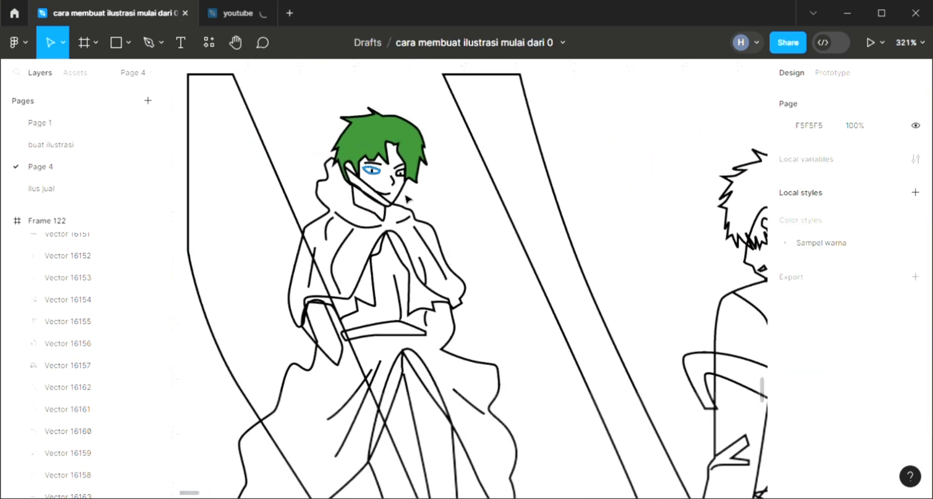
left_click(371, 170)
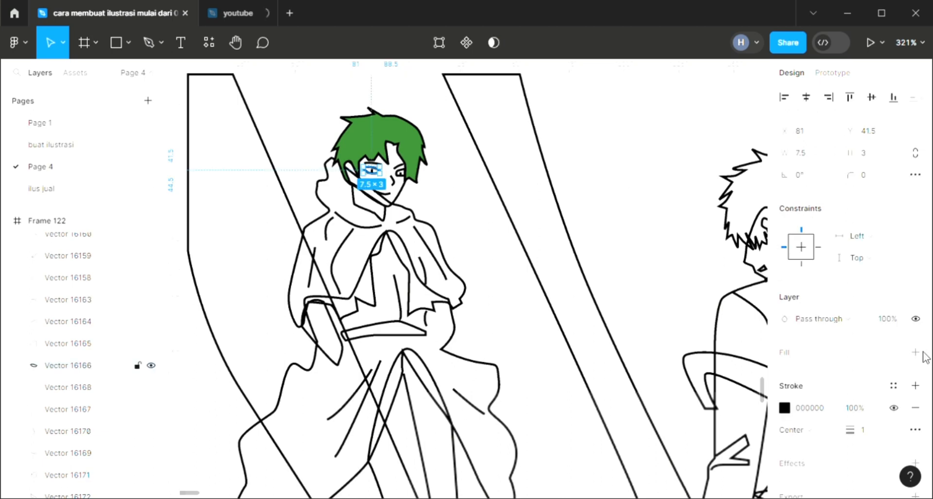
left_click(490, 294)
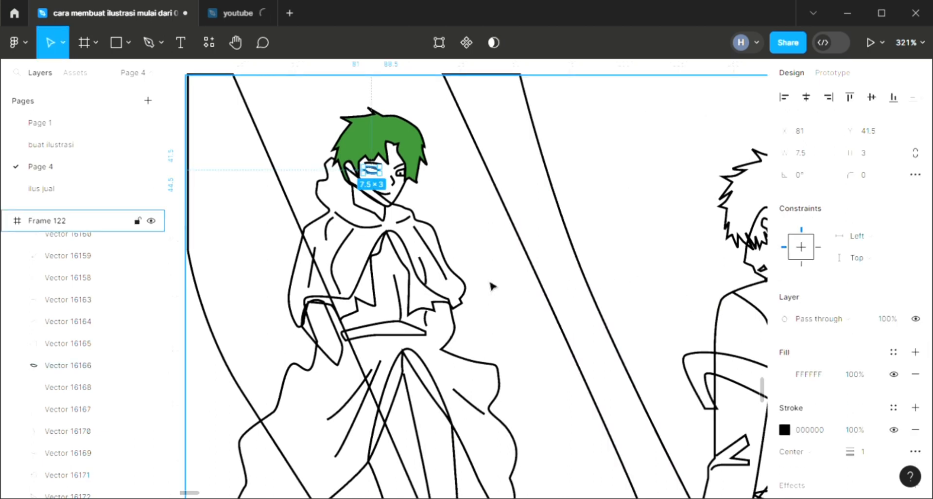
left_click(481, 249)
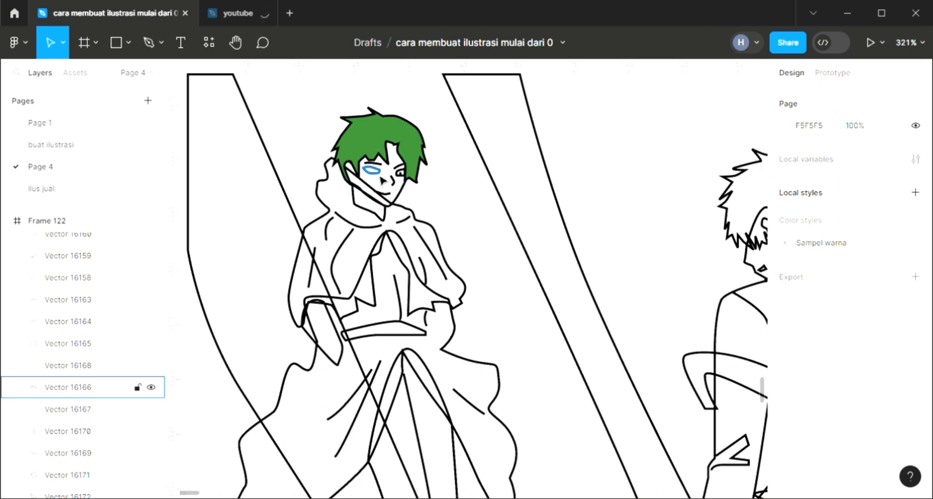
left_click(380, 175)
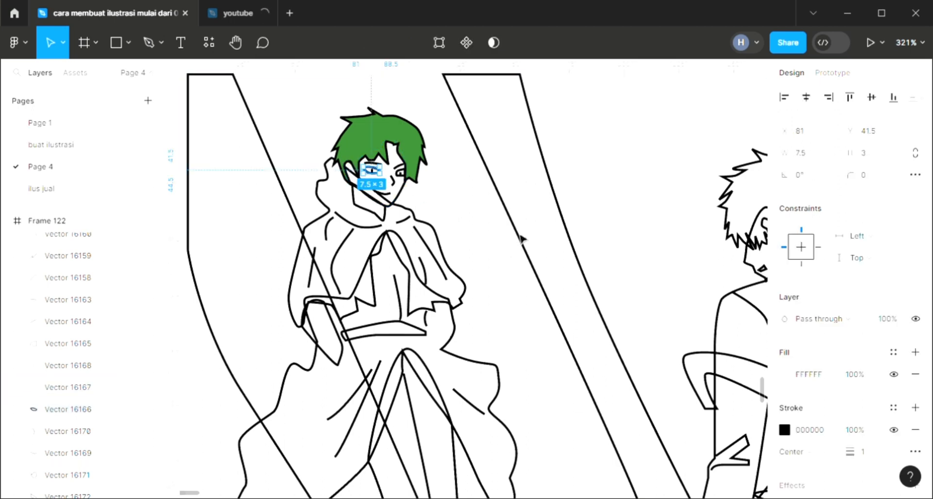
left_click(520, 238)
Add a fill to the smaller eye outline, send it one level backward, and sample white from the canvas
left_click(401, 176)
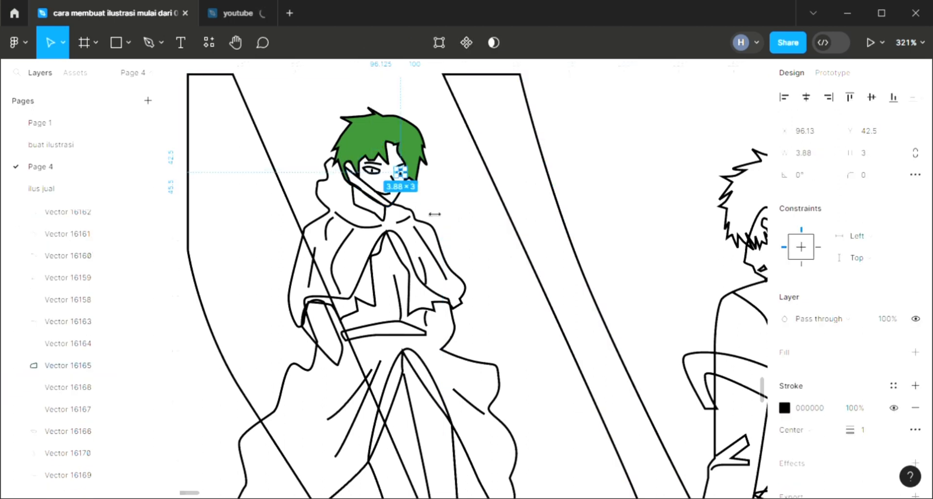
left_click(916, 352)
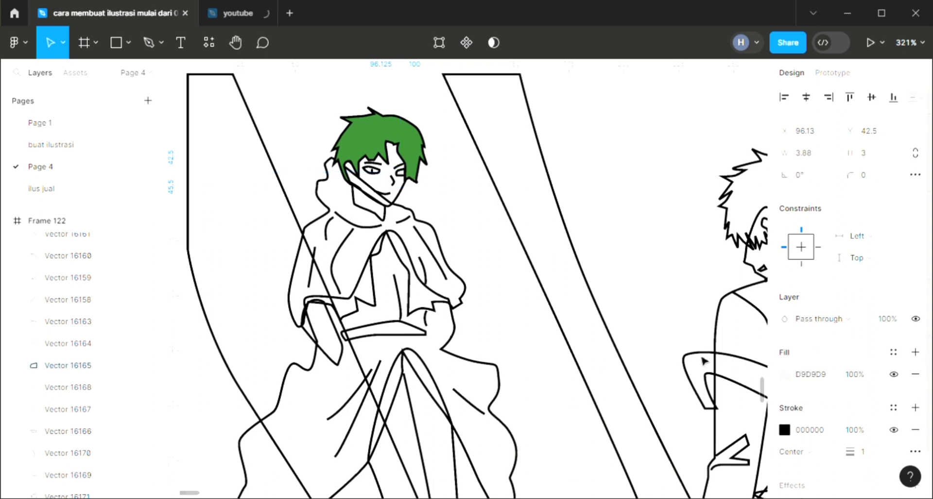
scroll(705, 360, "left", 1)
key("ctrl+bracketleft")
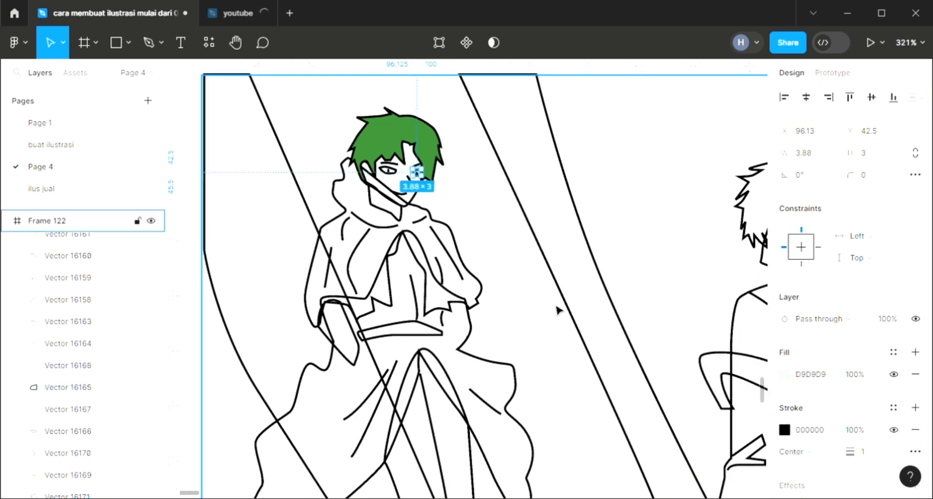
scroll(559, 307, "down", 3)
key("i")
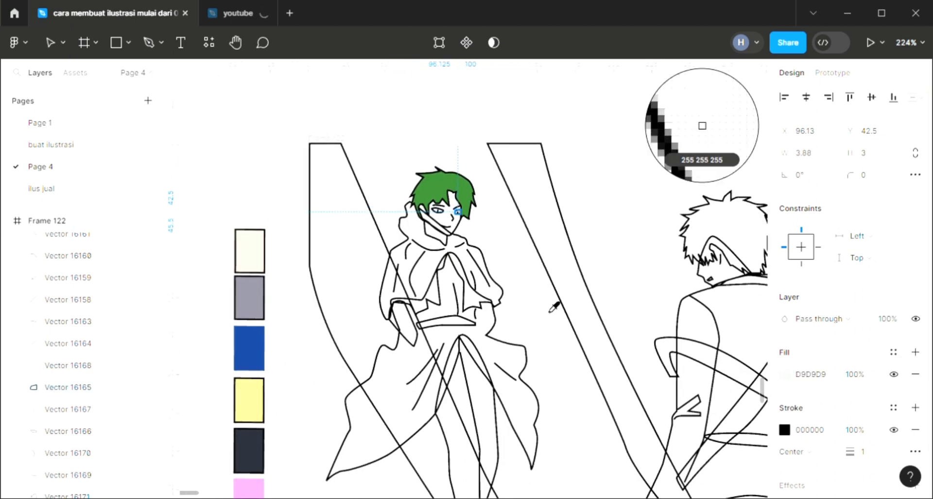
left_click(437, 232)
Fill the caped character's face with the light skin tone FFCFB7
left_click(460, 233)
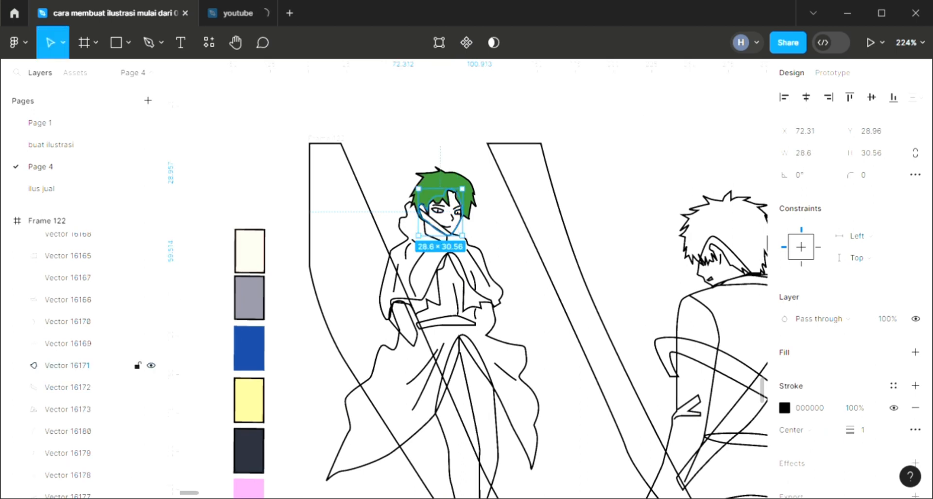
left_click(803, 365)
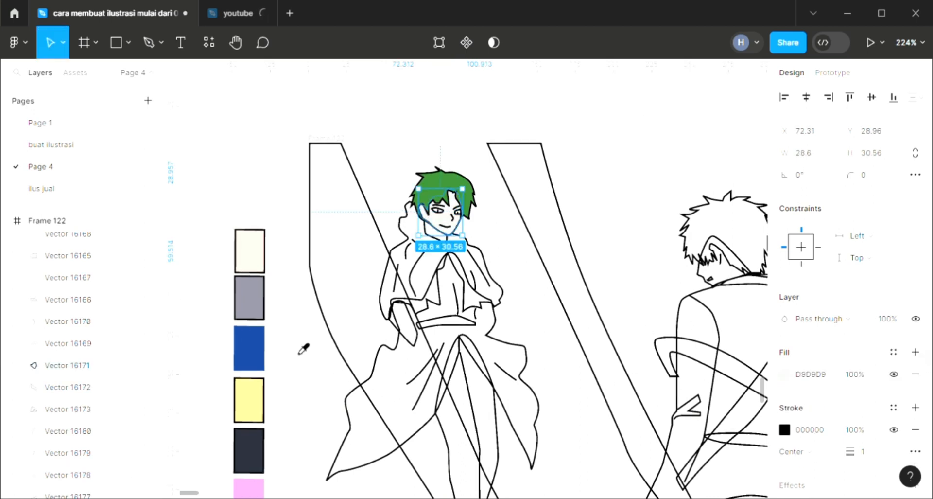
left_click(253, 266)
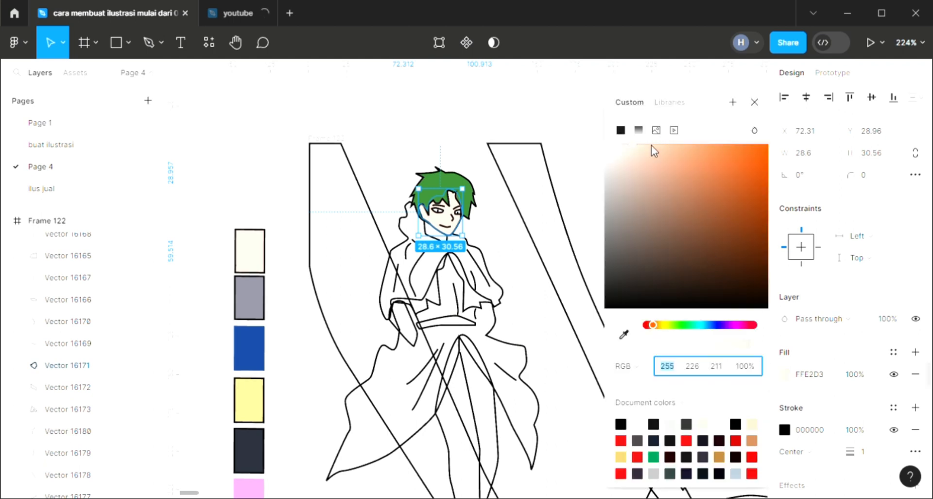
left_click(652, 145)
left_click(755, 102)
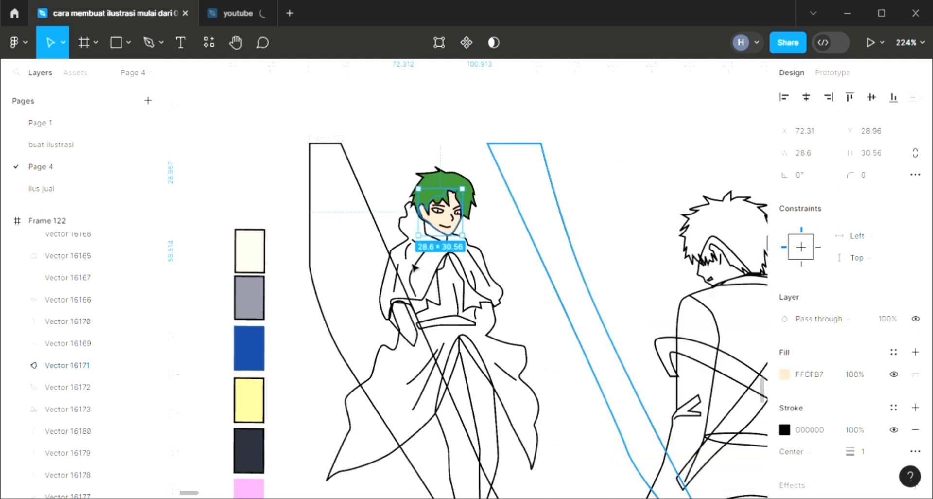
Fill the character's short shoulder cape with the golden brown B1893B
left_click(500, 294)
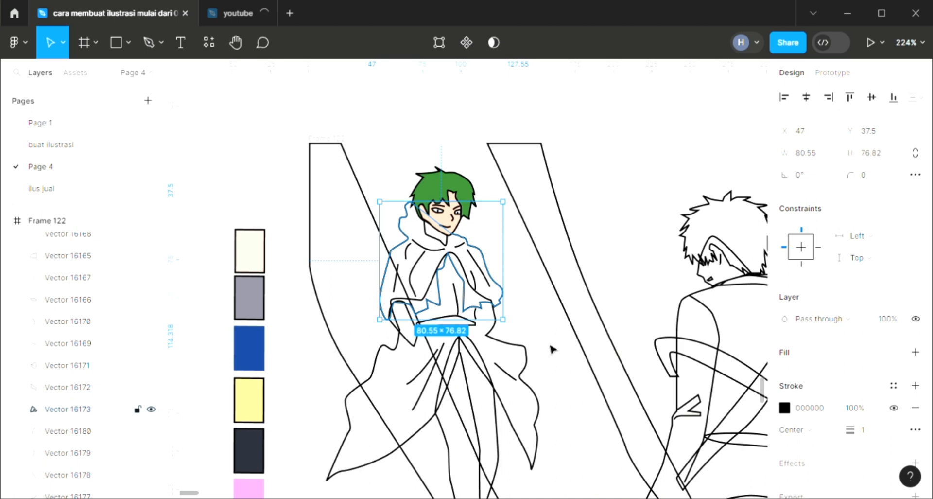
left_click(915, 352)
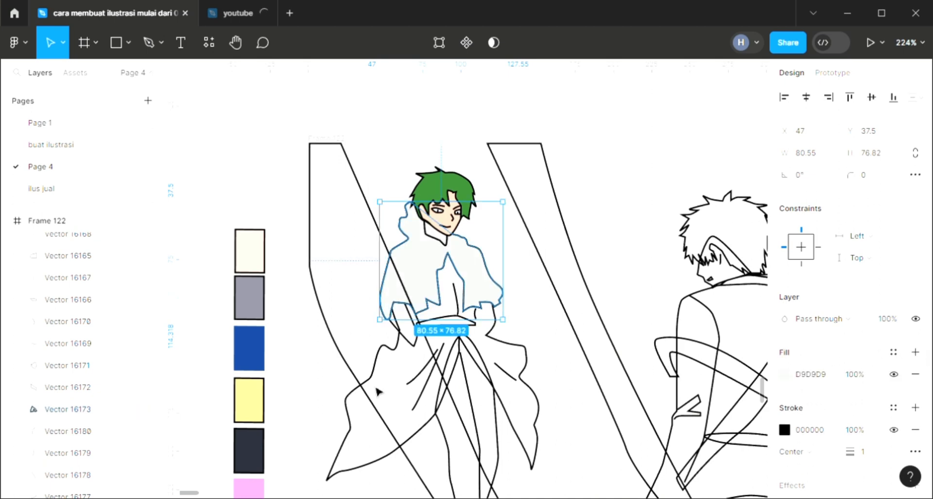
key("i")
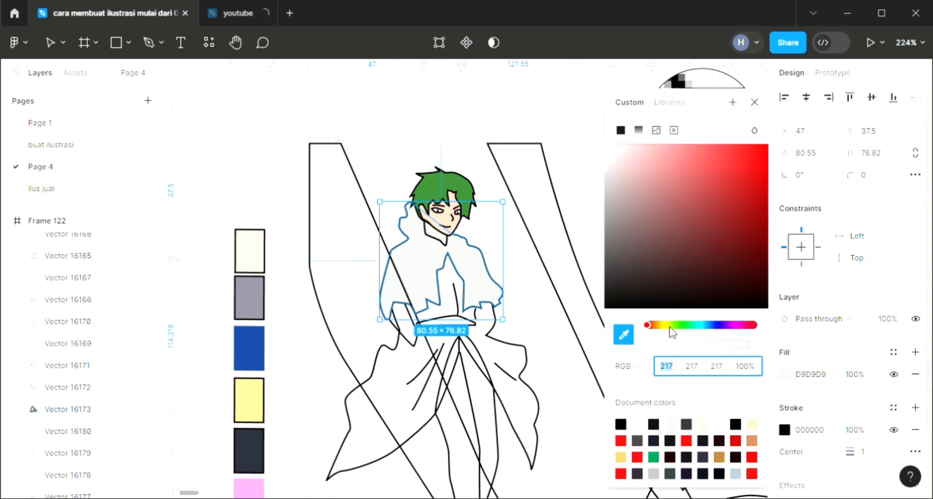
left_click_drag(670, 327, 658, 324)
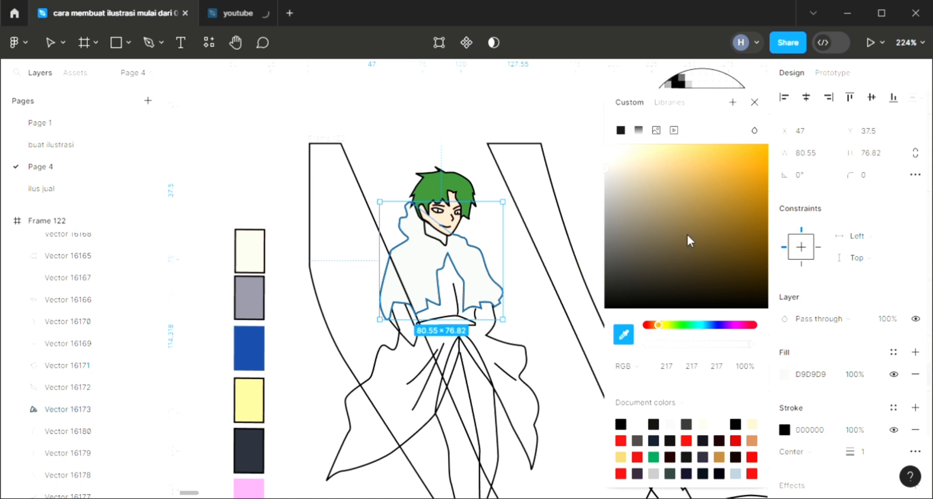
left_click(736, 212)
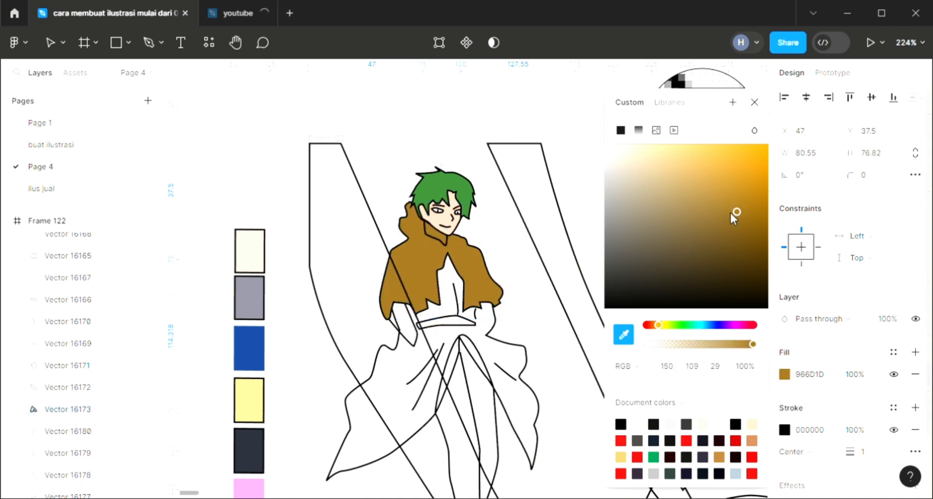
left_click(687, 201)
left_click(714, 194)
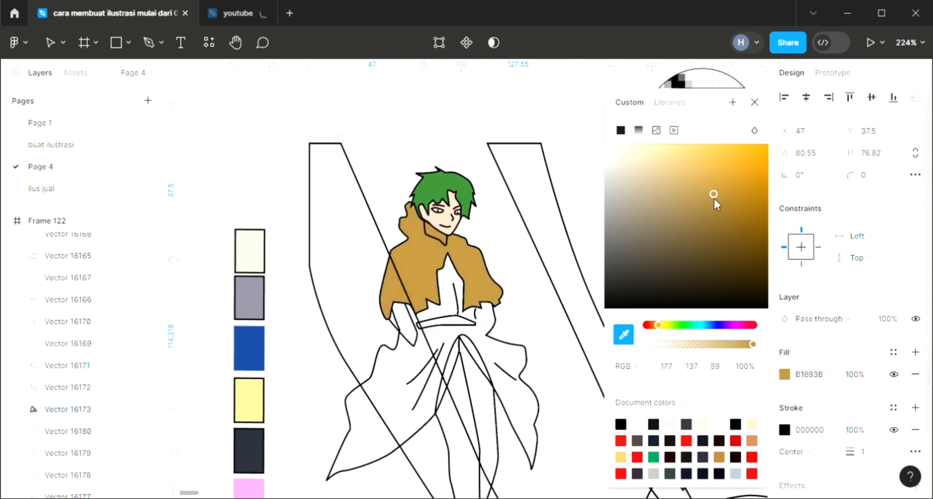
left_click(755, 103)
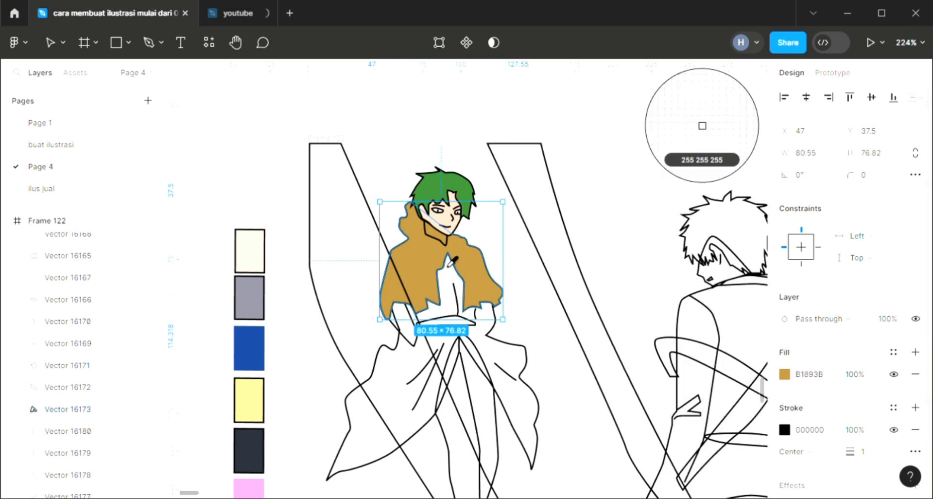
key("Escape")
Fill the neck shape, Vector 16172, with the skin colour sampled from the face
left_click(68, 387)
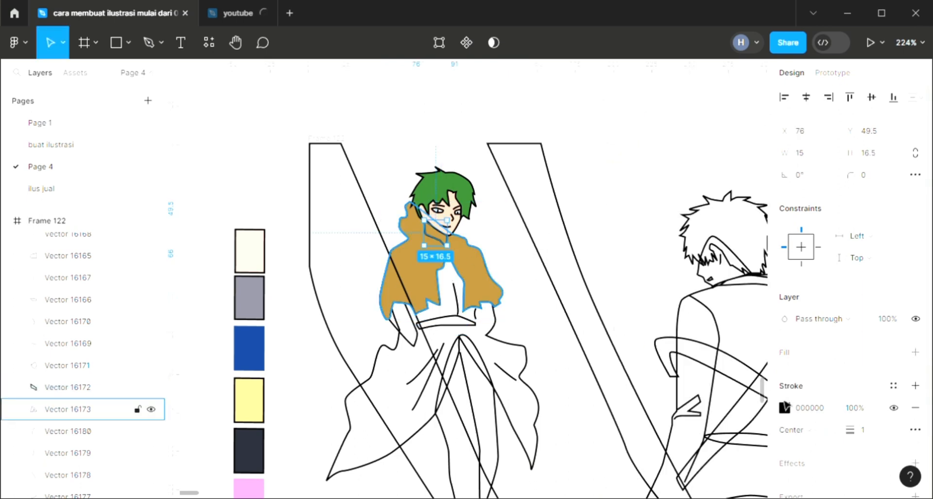
left_click(916, 352)
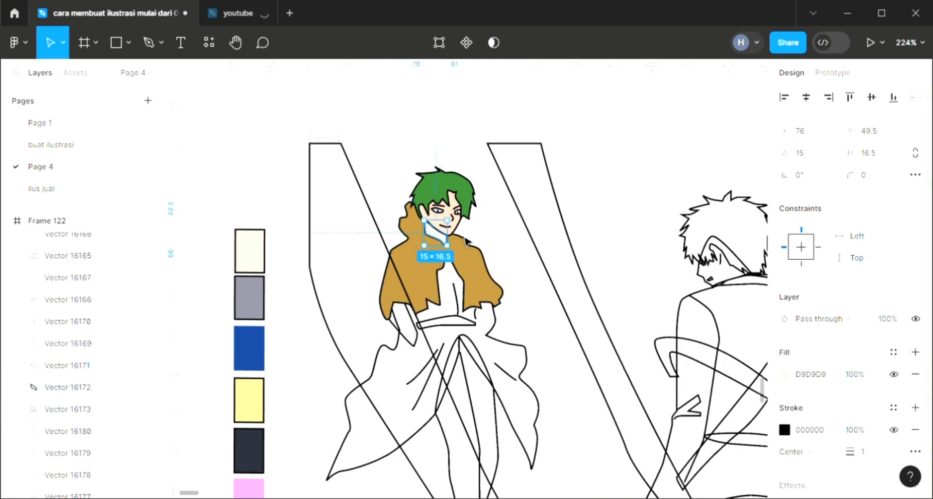
key("i")
left_click(456, 223)
left_click(491, 253)
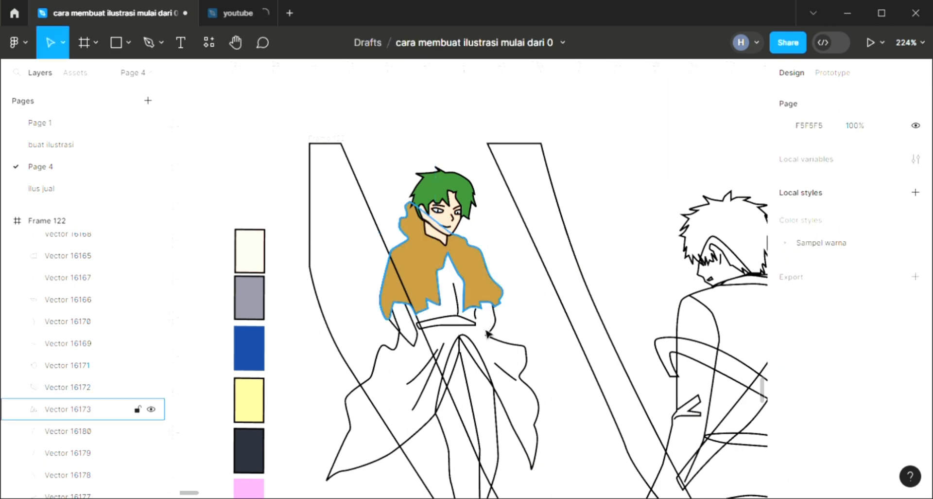
Fill the waist belt with the dark navy colour sampled from the palette swatches
left_click(458, 328)
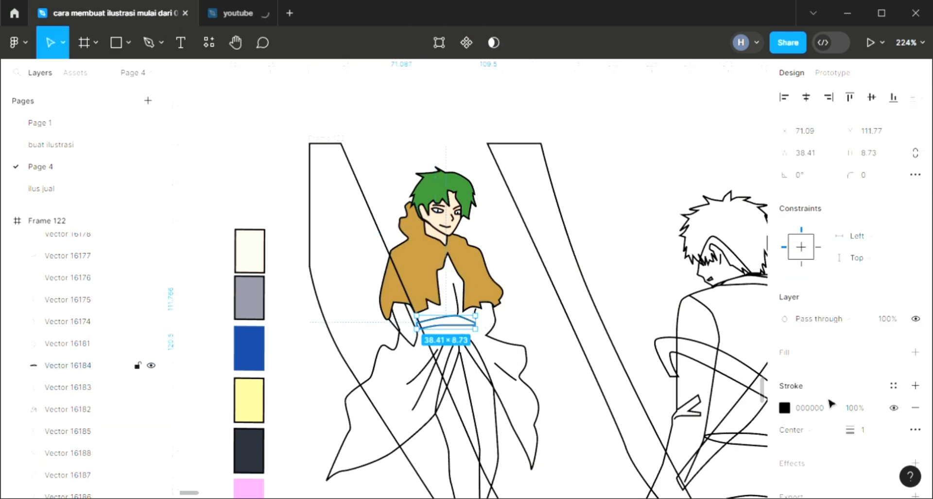
left_click(916, 352)
key("i")
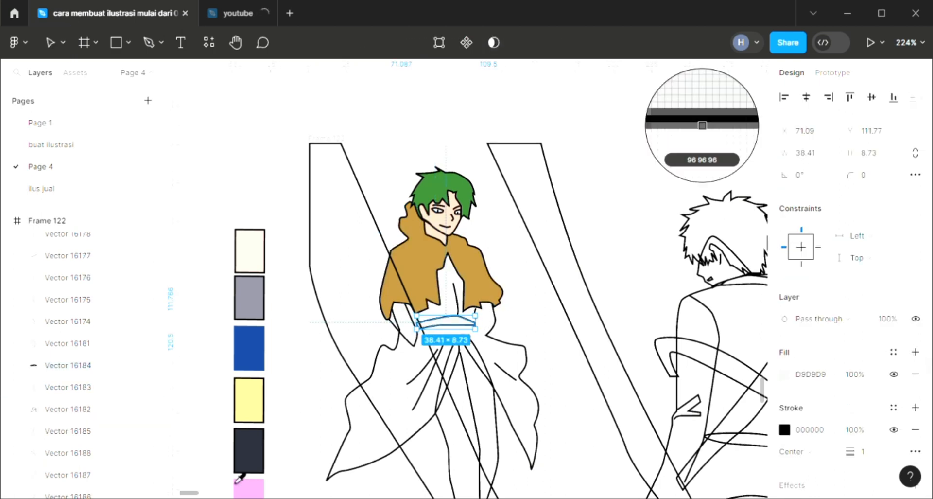
left_click(408, 359)
Fill the bare arm beside the belt with the skin tone FFCFB7 sampled from the drawing
left_click(416, 344)
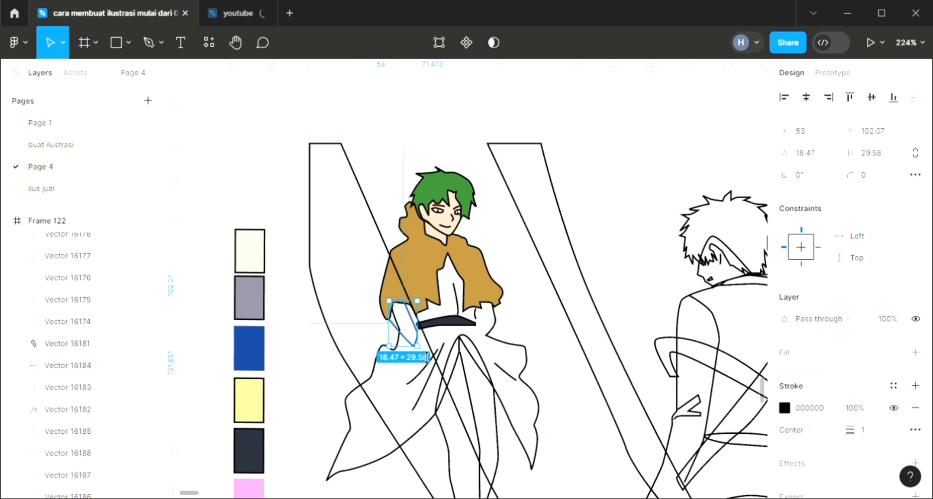
left_click(915, 352)
key("i")
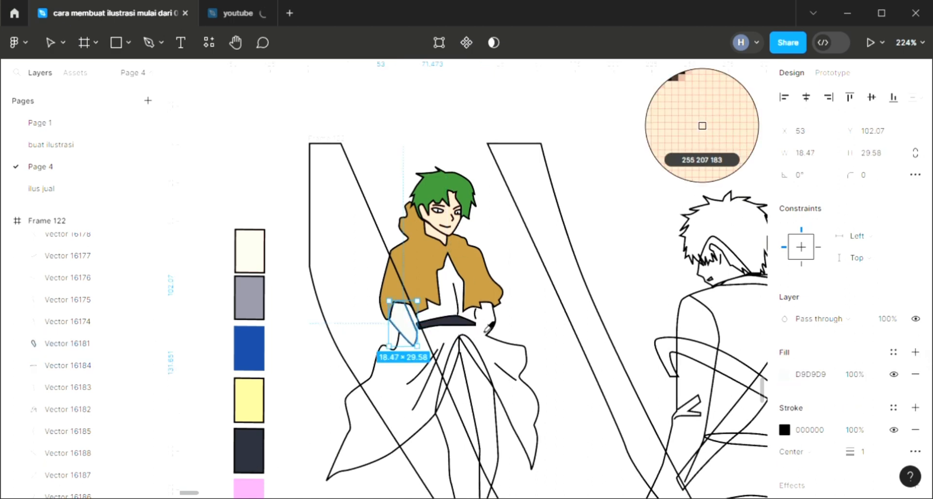
left_click(702, 125)
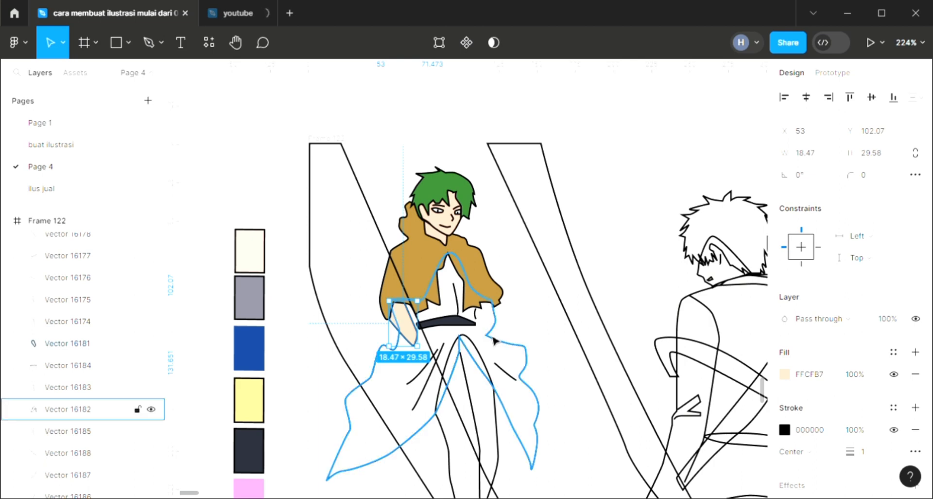
Fill the long flowing robe outline with white FFFFFF sampled from the canvas
left_click(494, 341)
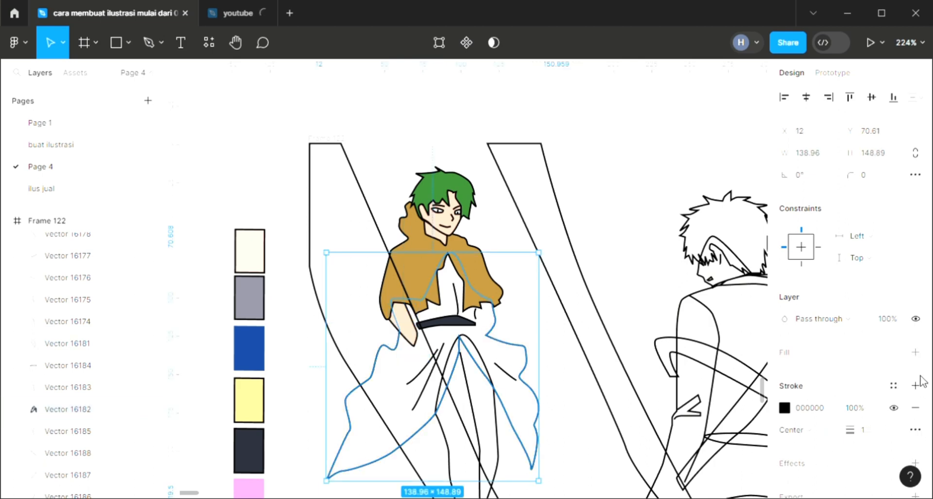
left_click(916, 352)
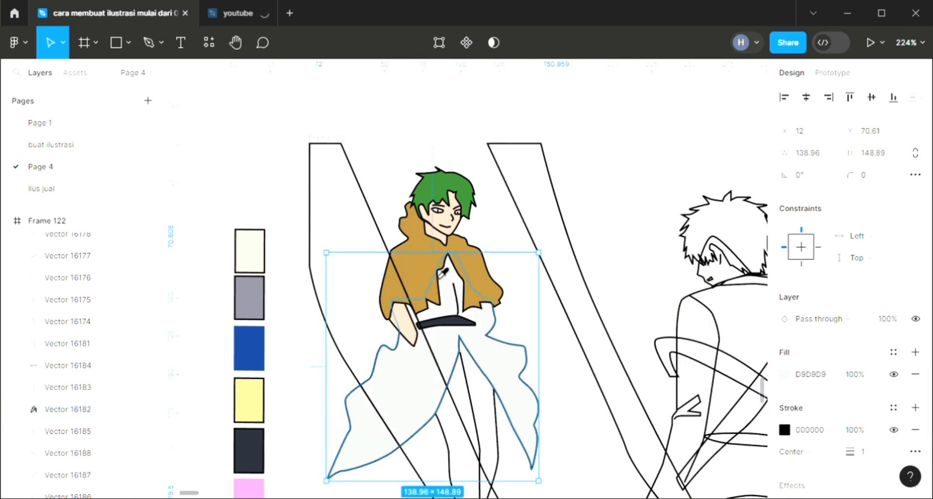
key("i")
left_click(551, 308)
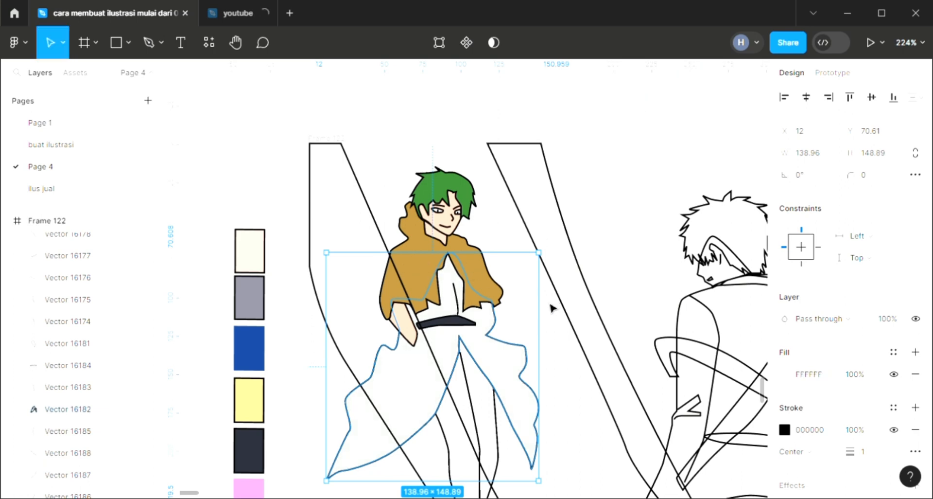
left_click(556, 320)
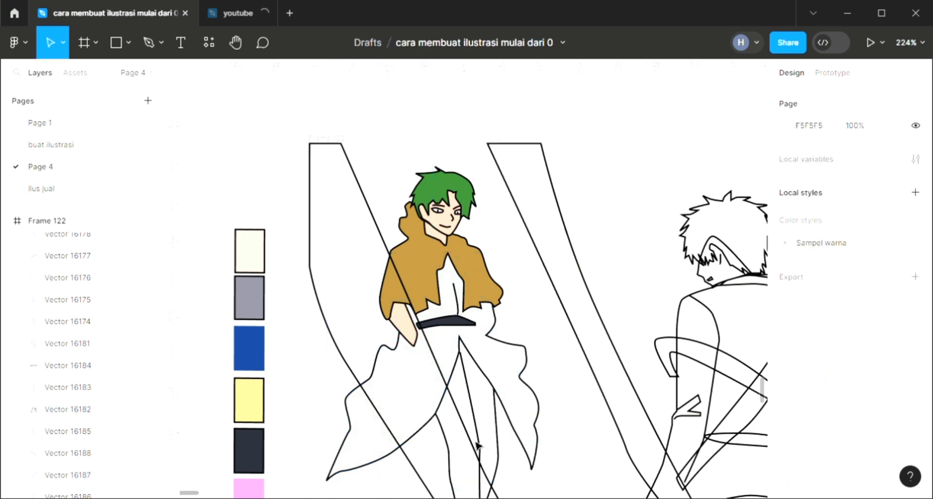
Fill the trouser shape with the grey sampled from the palette swatches and move it one layer backward
left_click(500, 463)
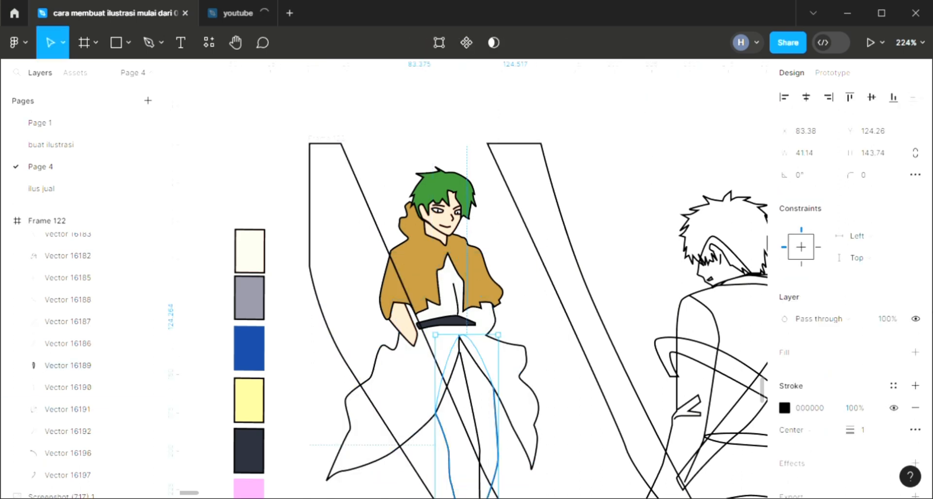
left_click(915, 352)
scroll(504, 412, "down", 2)
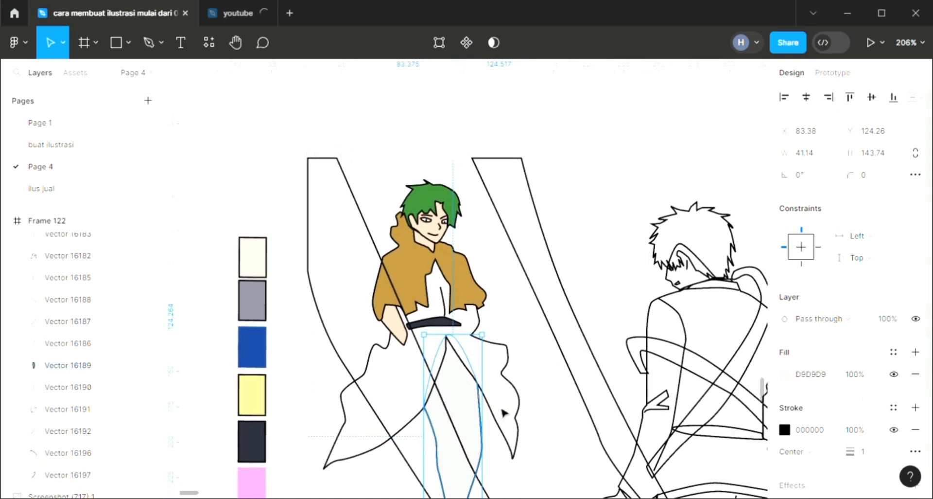
scroll(503, 412, "down", 1)
key("ctrl+bracketleft")
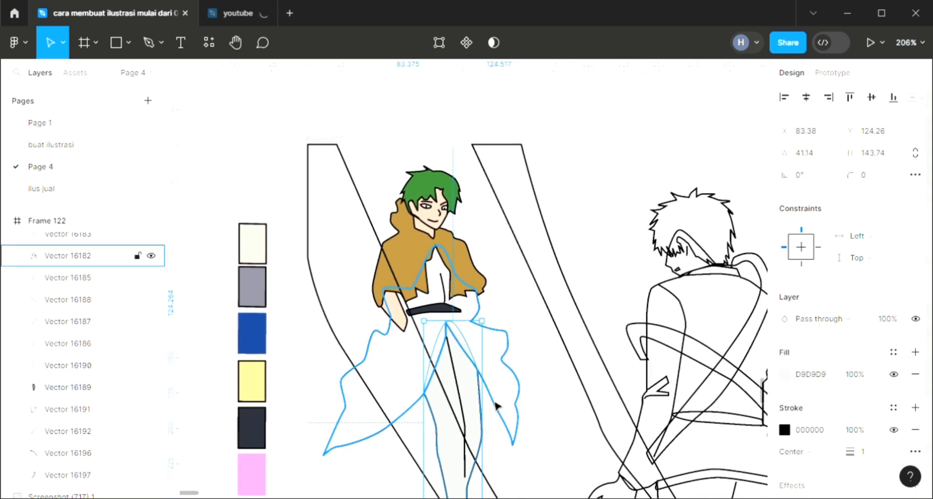
key("i")
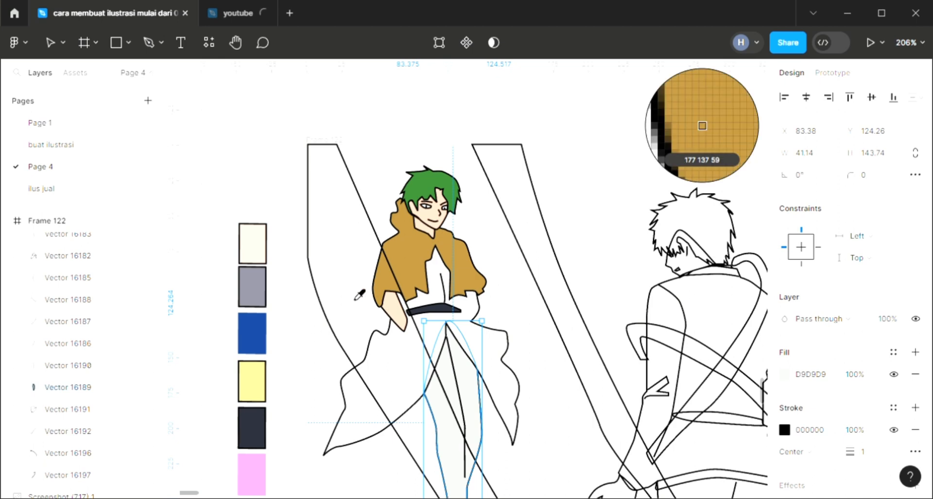
left_click(259, 297)
left_click(565, 409)
Fill the shoe shape below the trousers with the grey sampled from the trouser leg
scroll(565, 410, "down", 5)
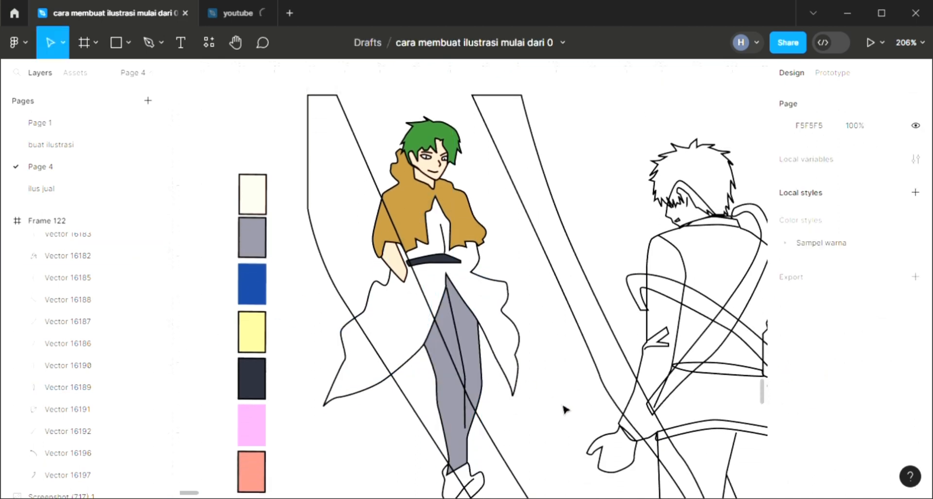
left_click(485, 471)
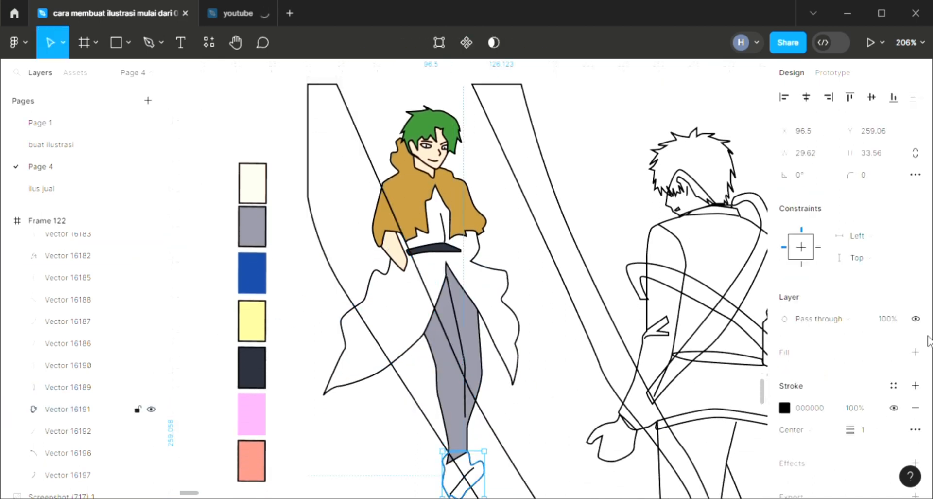
left_click(915, 352)
key("i")
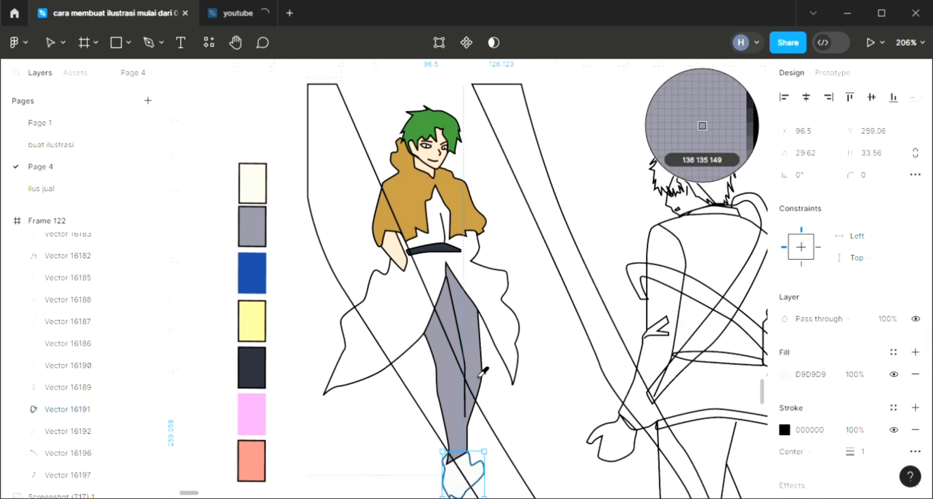
left_click(479, 375)
left_click(532, 410)
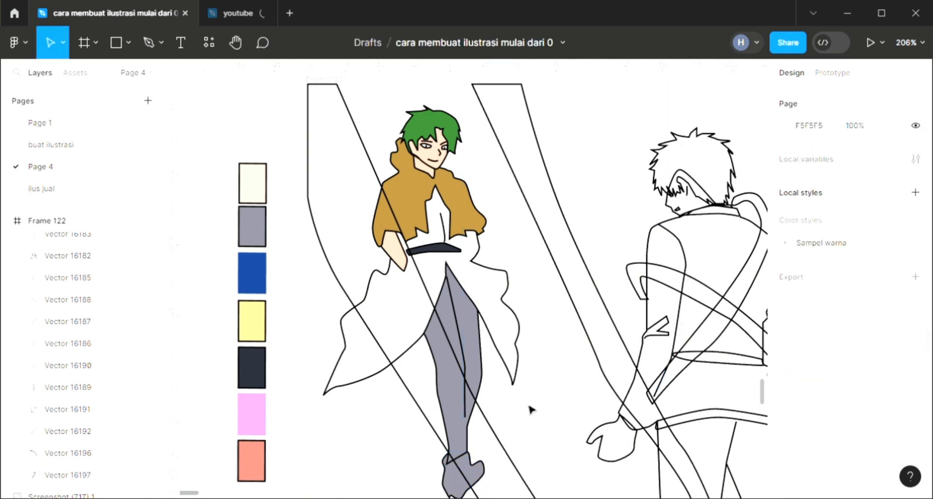
Fill the hair of the second character, seen from behind, with the dark navy sampled from the first character's belt
scroll(531, 410, "up", 1)
scroll(529, 408, "right", 5)
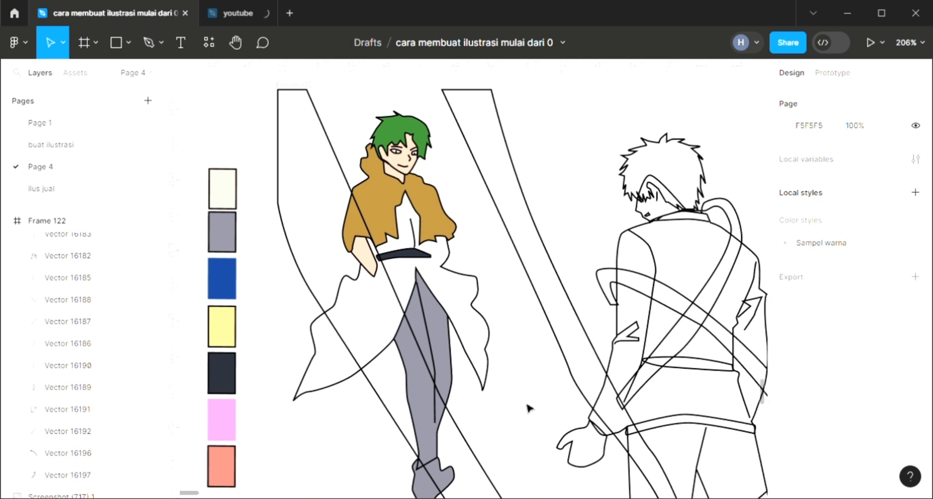
scroll(536, 374, "down", 2, "ctrl")
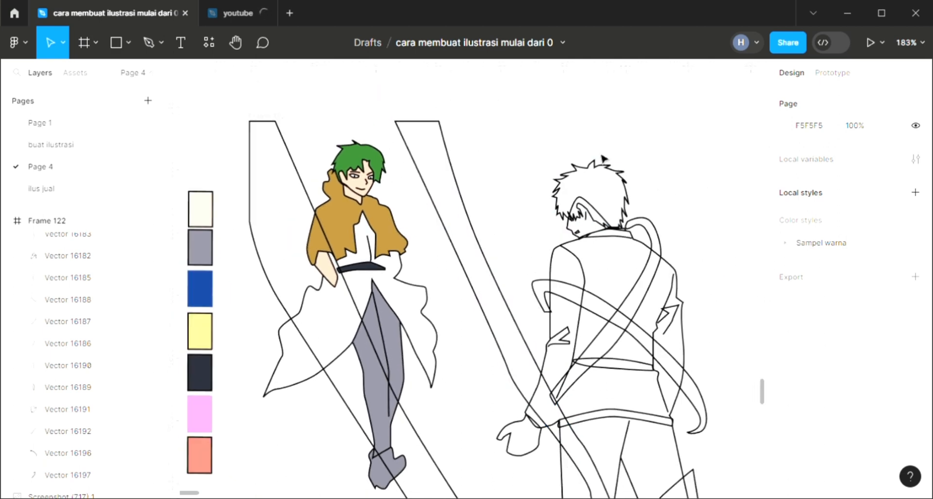
left_click(606, 175)
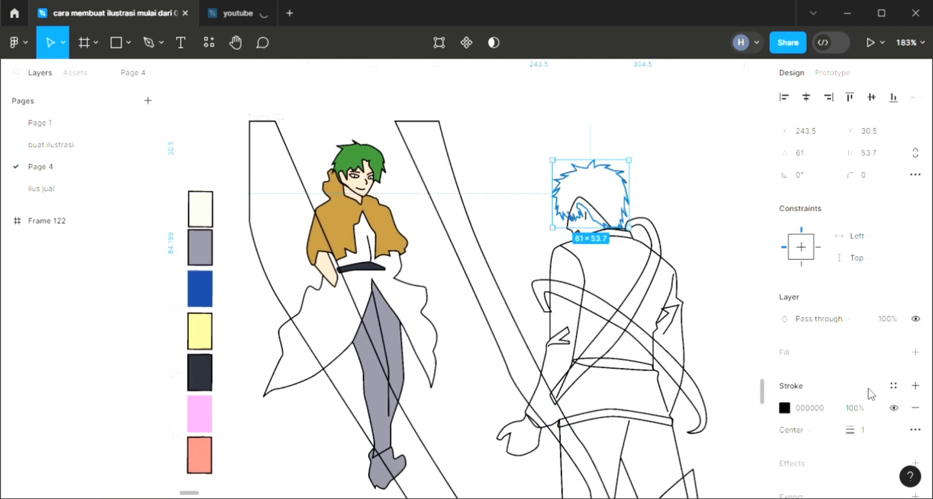
left_click(916, 351)
scroll(727, 389, "left", 1)
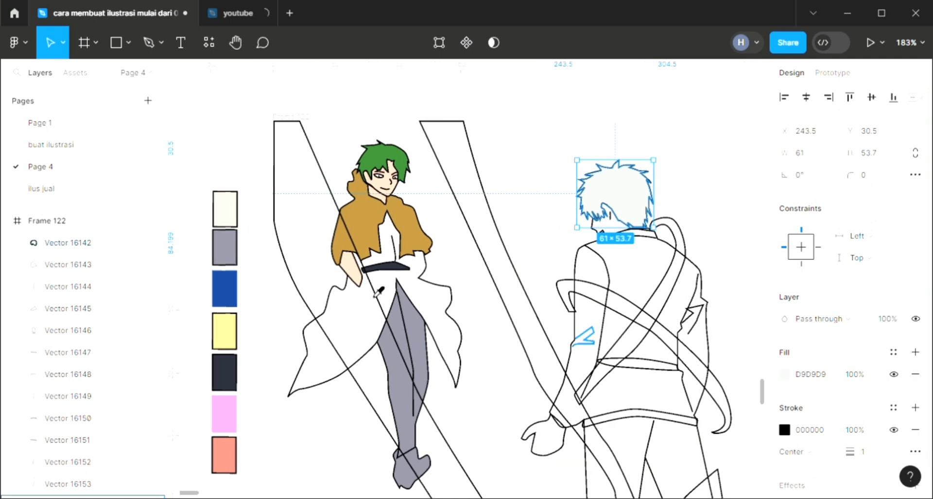
key("i")
left_click(386, 267)
left_click(536, 240)
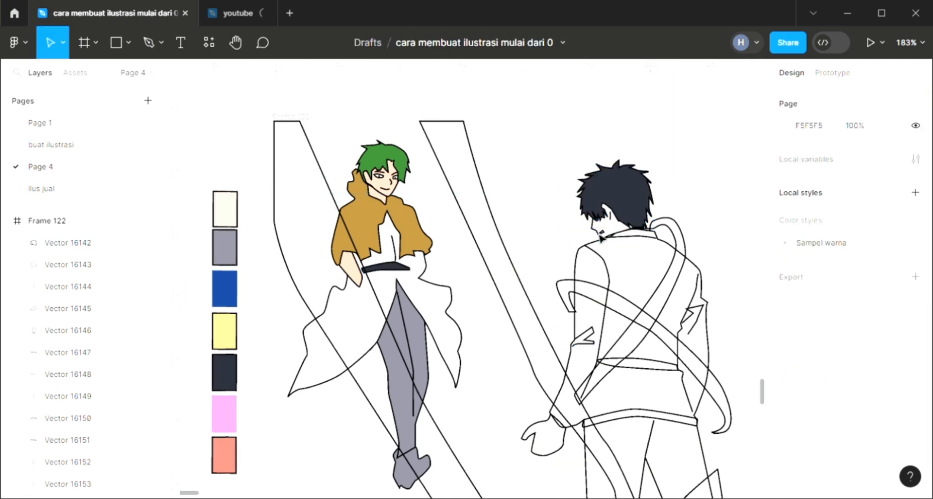
Fill the second character's face with skin tone FFCFB7 sampled from the first character and send it behind all other shapes
left_click(602, 206)
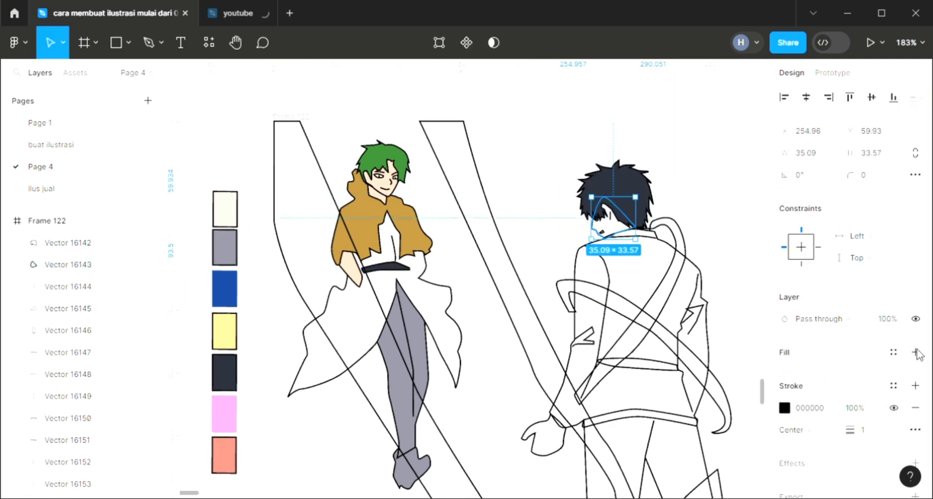
left_click(915, 352)
key("i")
left_click(391, 198)
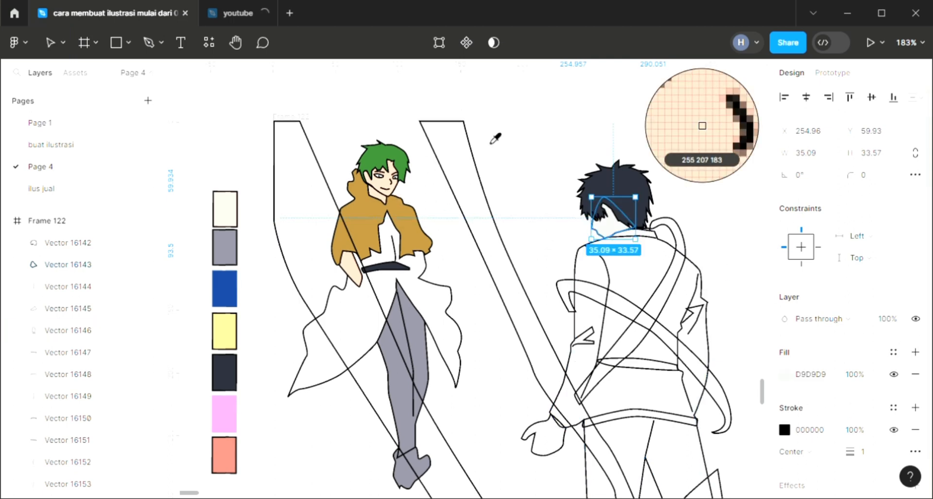
key("ctrl+[")
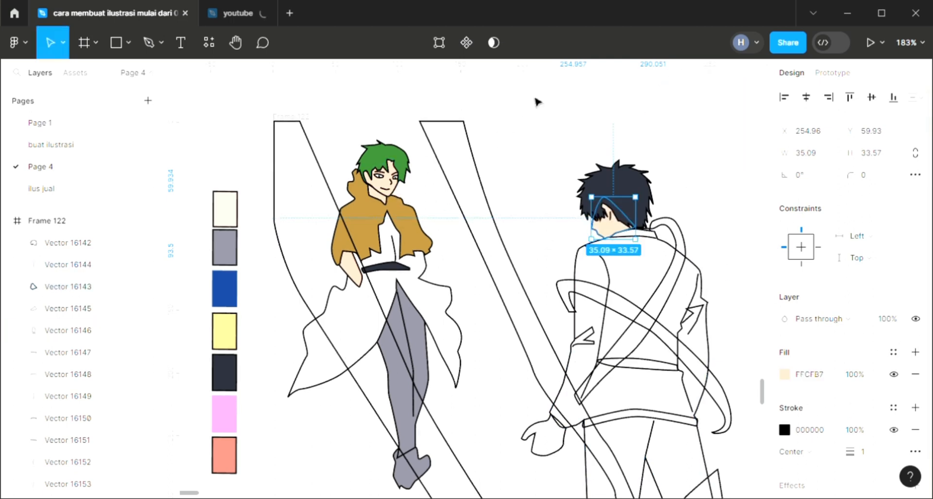
key("bracketleft")
key("Escape")
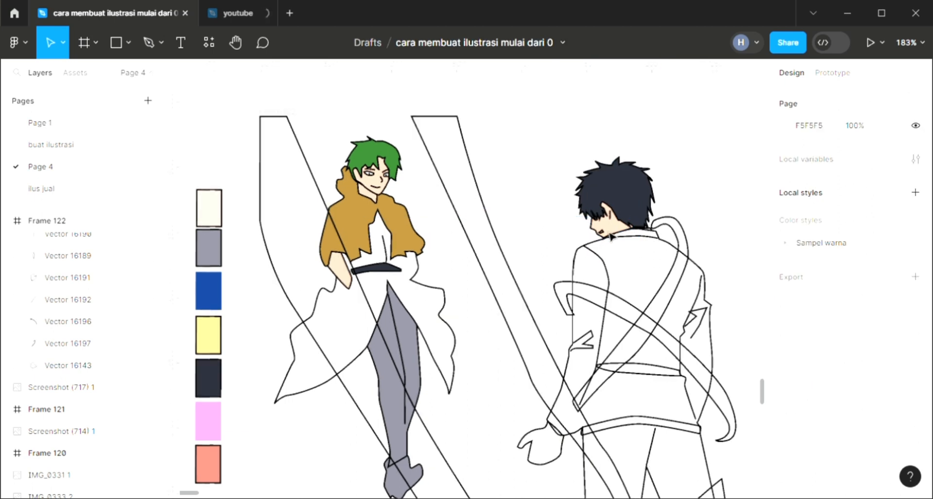
Fill the second character's small mouth shape with white FFFFFF sampled from the canvas
scroll(617, 243, "up", 6)
left_click(598, 236)
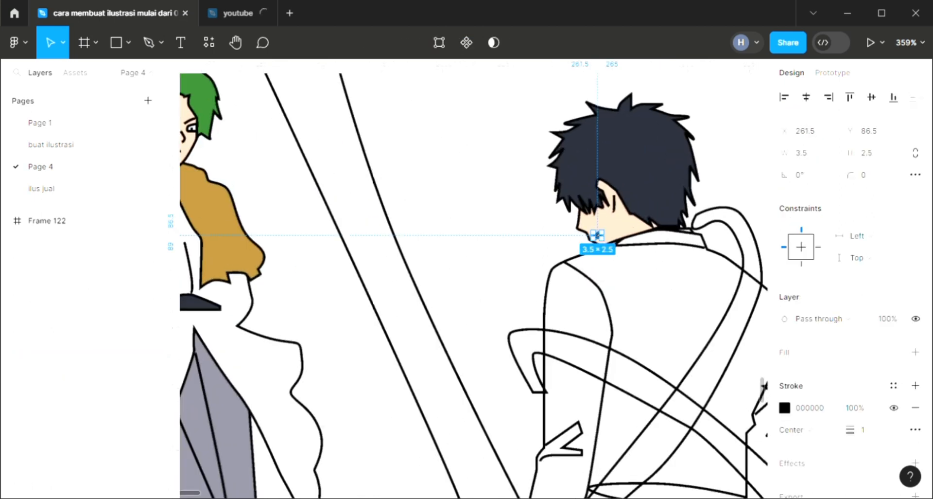
left_click(917, 353)
scroll(470, 334, "down", 5)
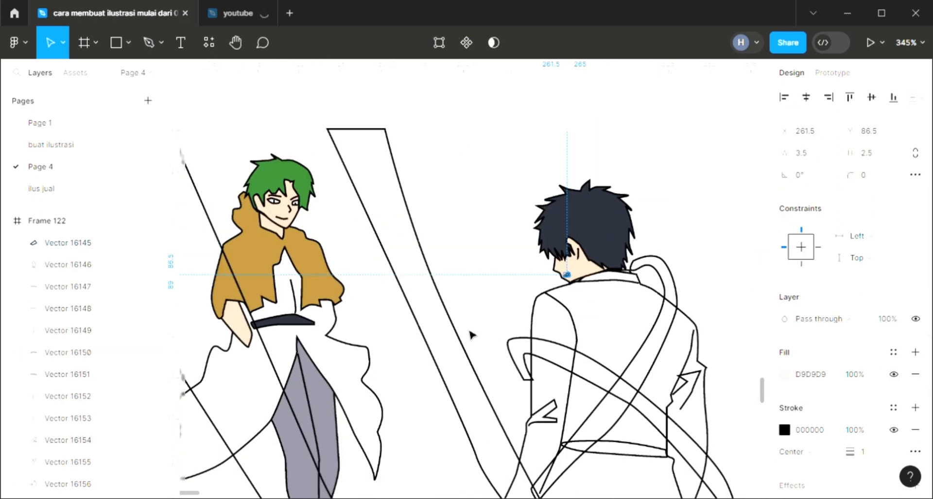
key("i")
left_click(470, 307)
scroll(469, 305, "down", 3)
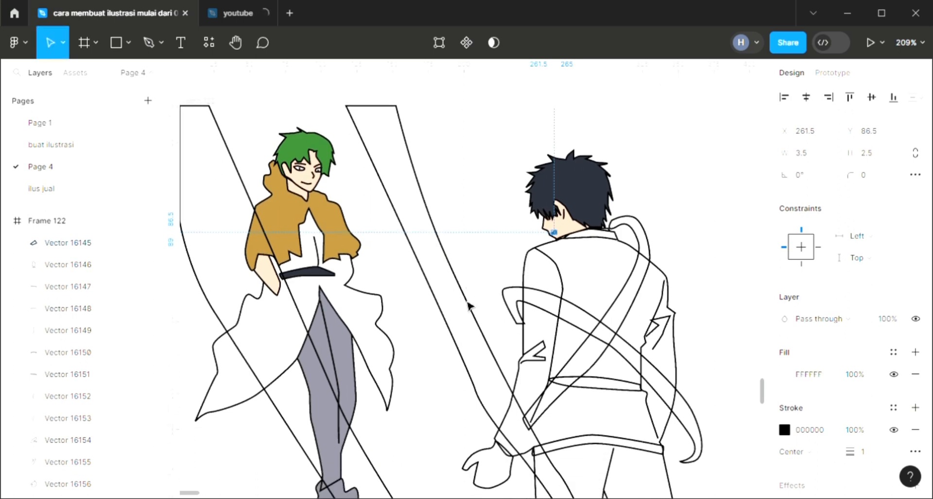
left_click(469, 306)
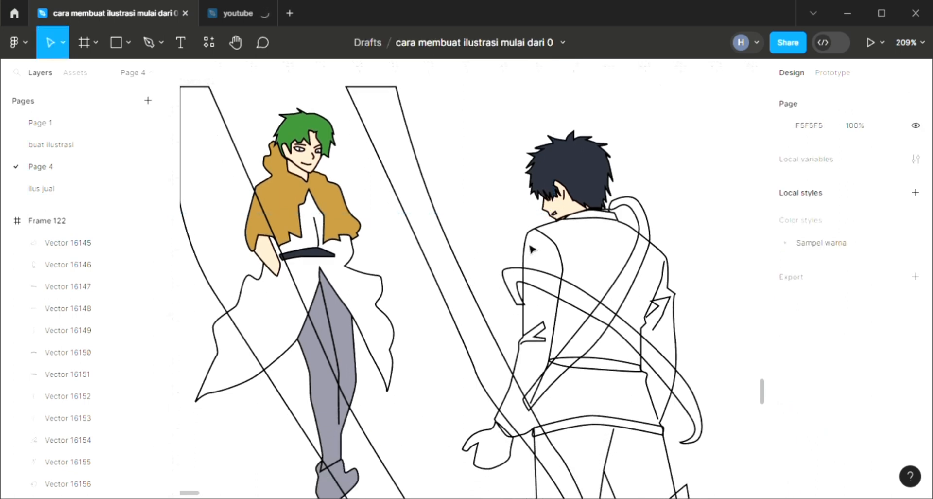
Add a default D9D9D9 fill to the narrow waist band on the second character's jacket
left_click(549, 336)
left_click(602, 373)
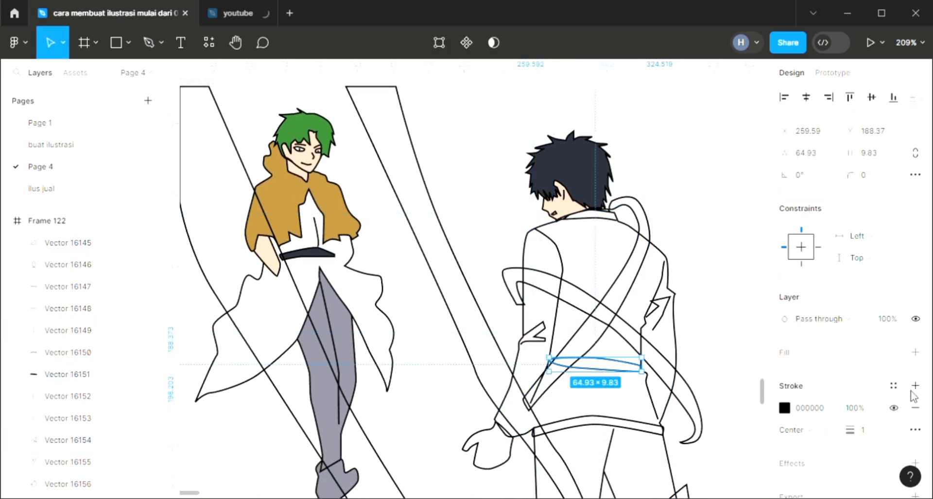
left_click(916, 352)
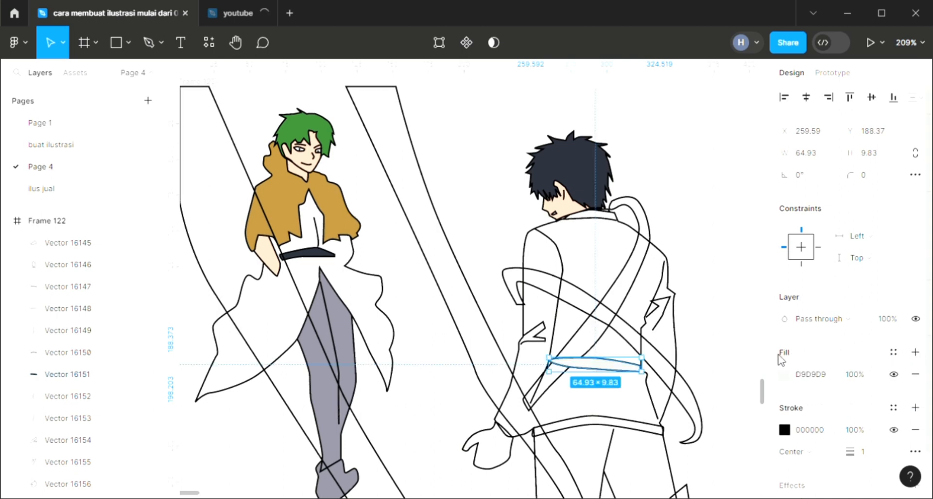
left_click(474, 311)
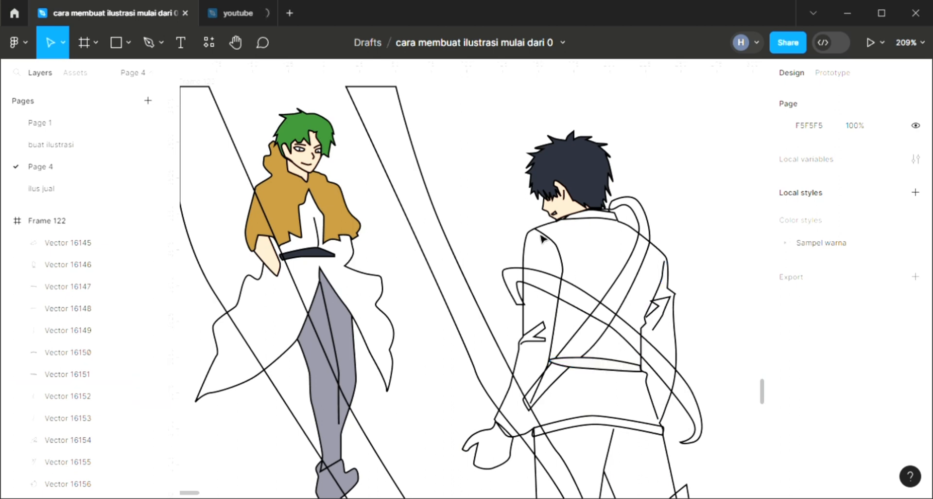
Fill the second character's whole suit outline with grey 888795 sampled from the first character's trousers and send it to the back
left_click(544, 240)
left_click(916, 352)
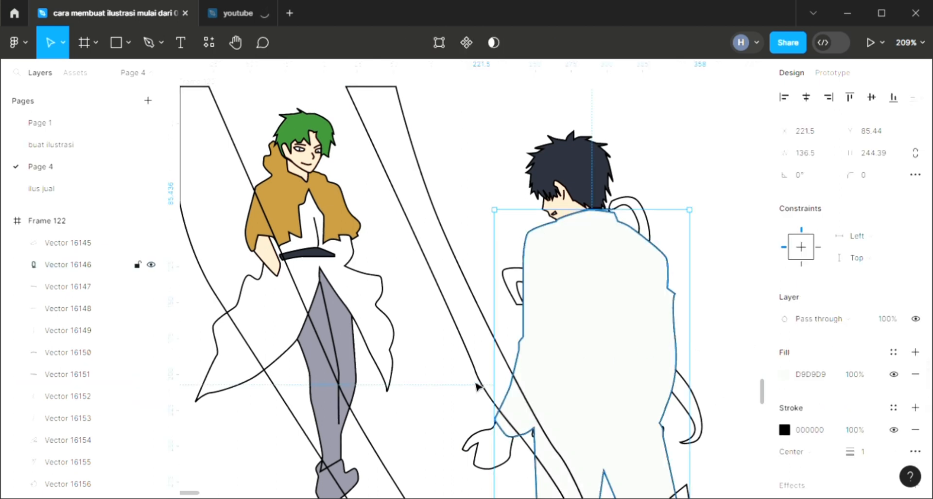
key("i")
scroll(446, 400, "left", 5)
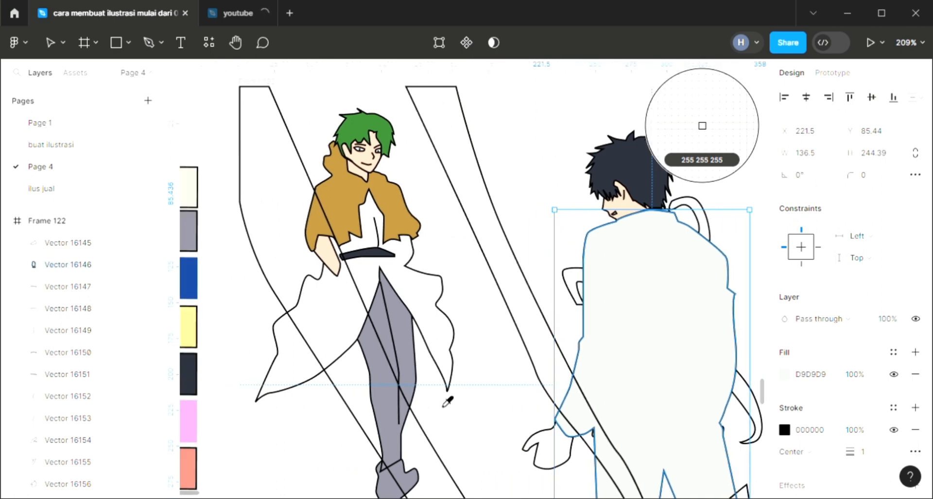
left_click(394, 416)
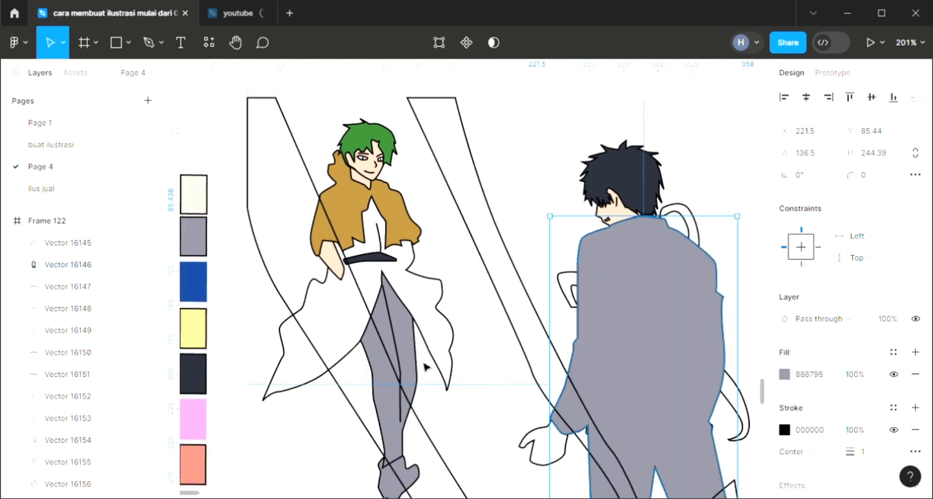
key("[")
left_click(539, 250)
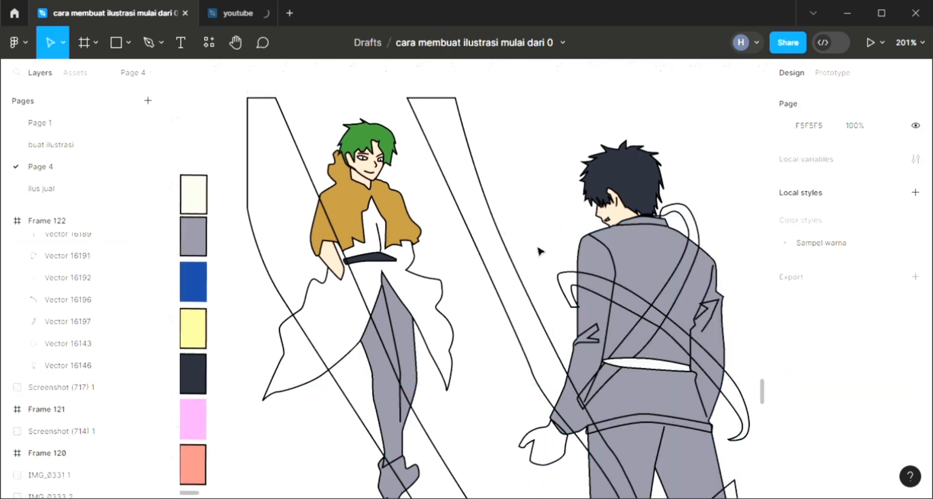
Add a default D9D9D9 fill to the curved hem band at the bottom of the second character's jacket
scroll(615, 340, "right", 1)
scroll(627, 374, "right", 2)
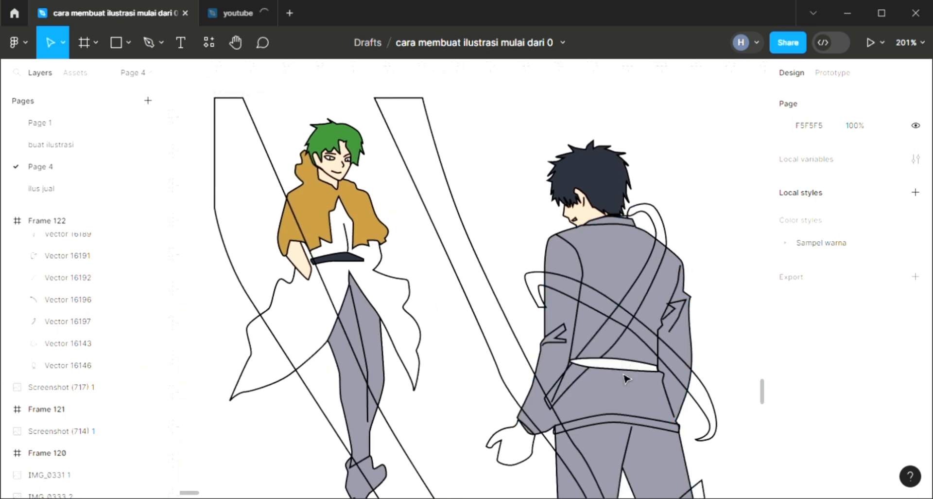
left_click(657, 417)
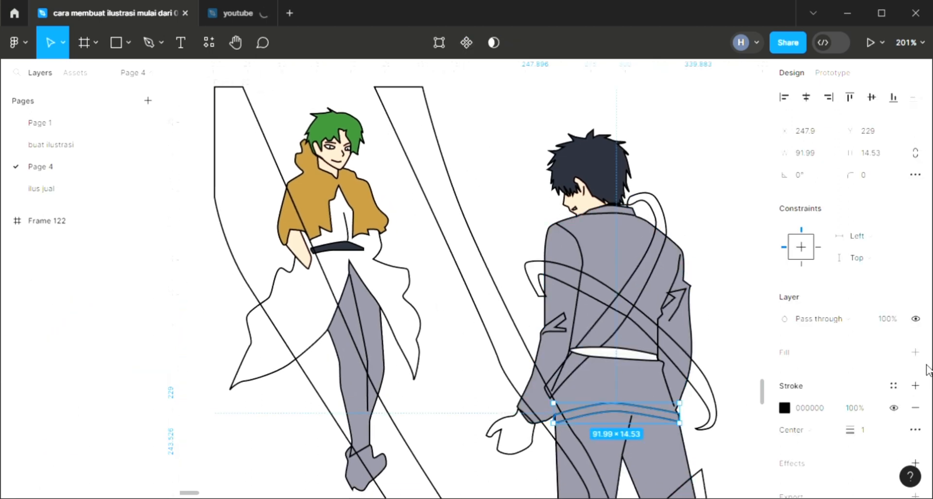
left_click(916, 351)
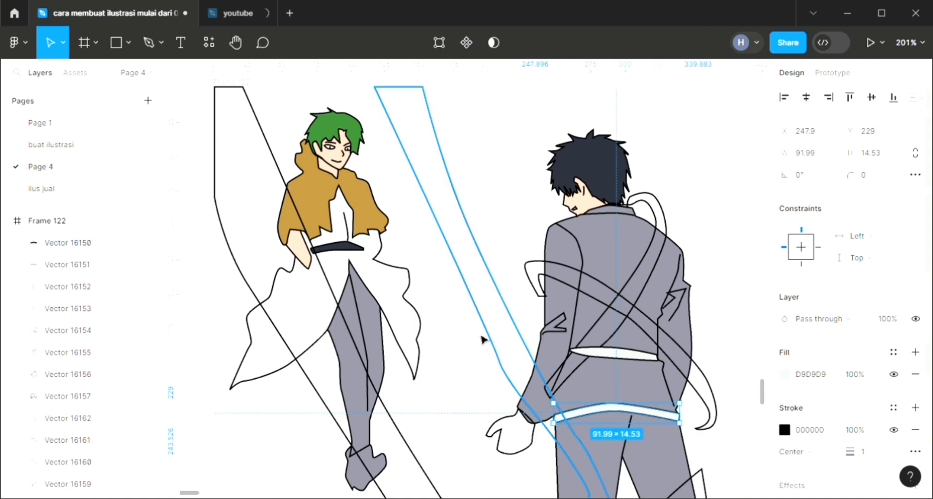
Recolour the upper waist band on the second character's jacket with white sampled from the canvas
left_click(596, 358)
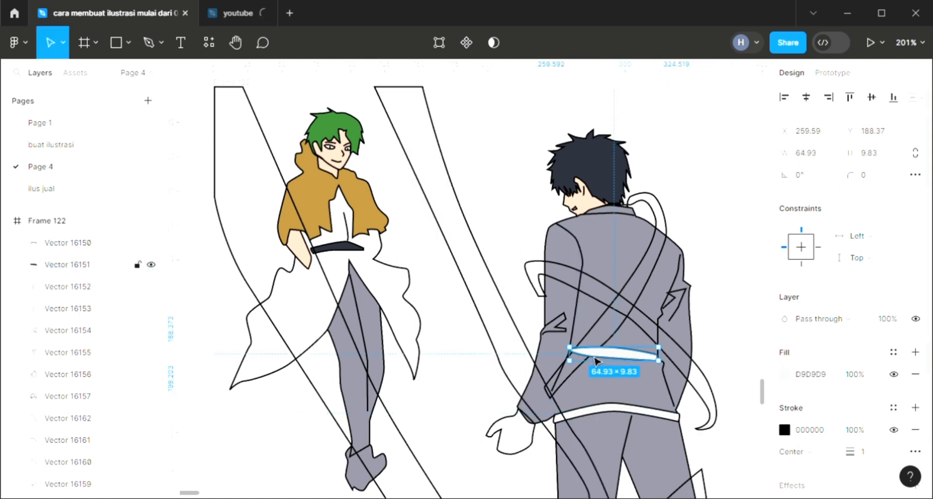
key("i")
left_click(504, 260)
left_click(512, 238)
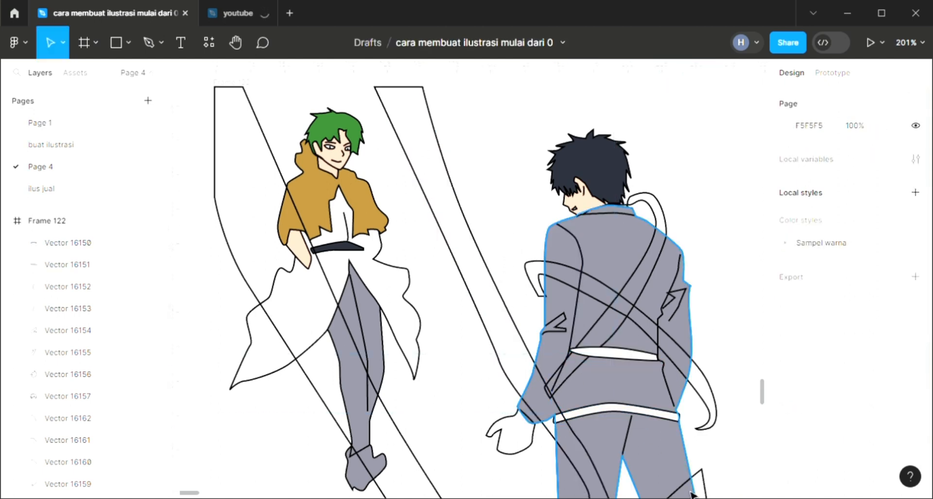
Fill the second character's hand with the skin tone sampled from the first character's hand
left_click(527, 458)
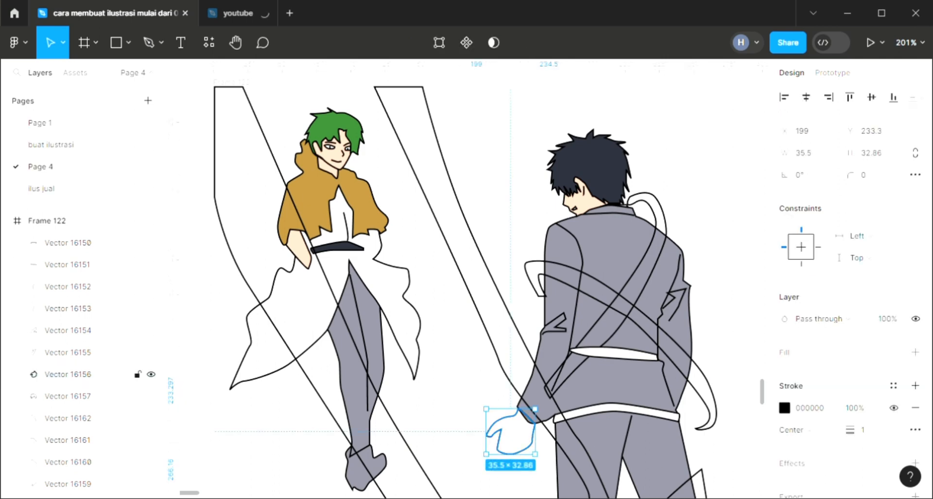
left_click(916, 352)
key("i")
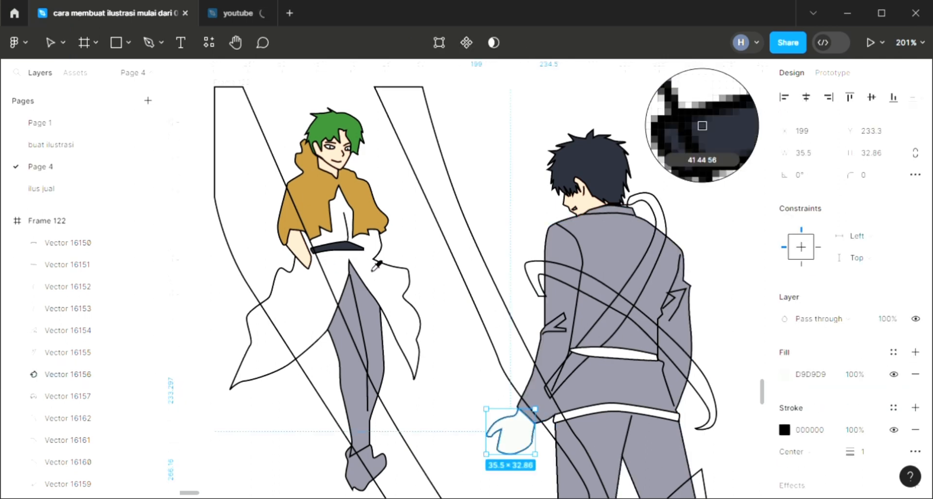
left_click(303, 251)
left_click(461, 310)
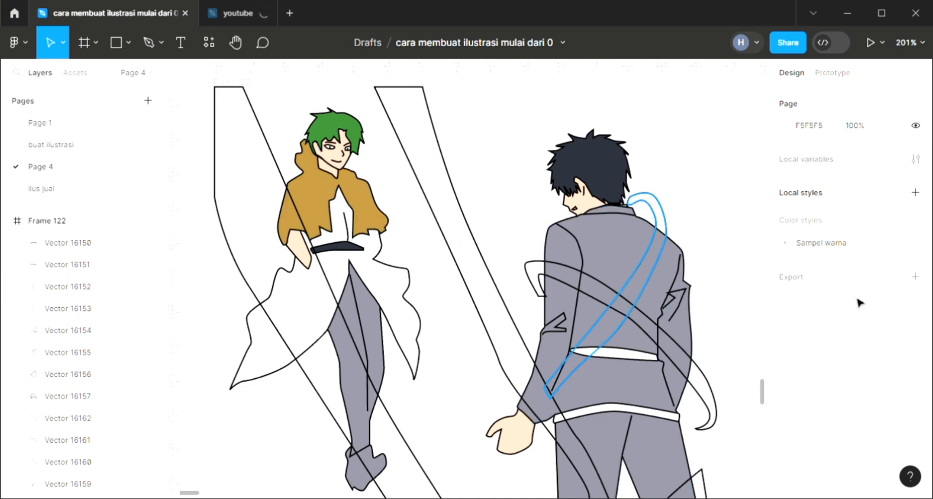
Fill the diagonal ribbon hanging down the second character's back with blue 164598 sampled from the colour swatches
left_click(620, 297)
left_click(916, 352)
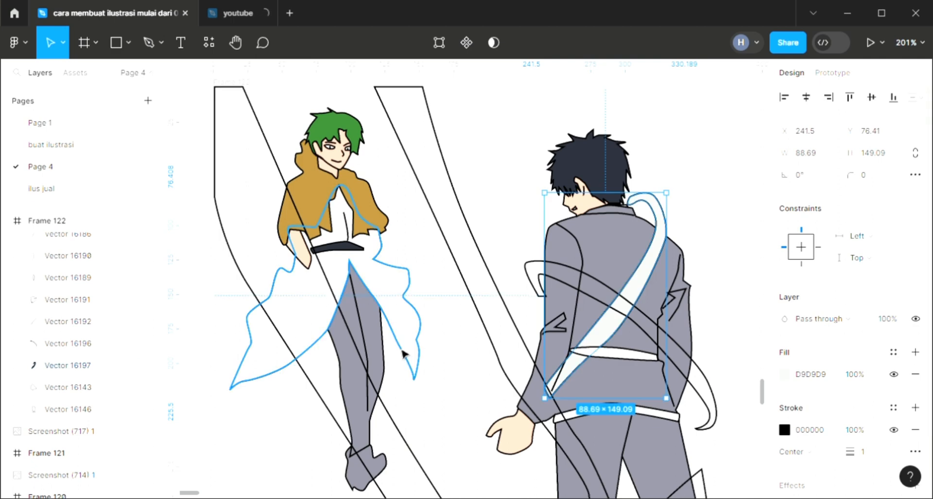
scroll(402, 354, "left", 2)
key("i")
left_click(203, 287)
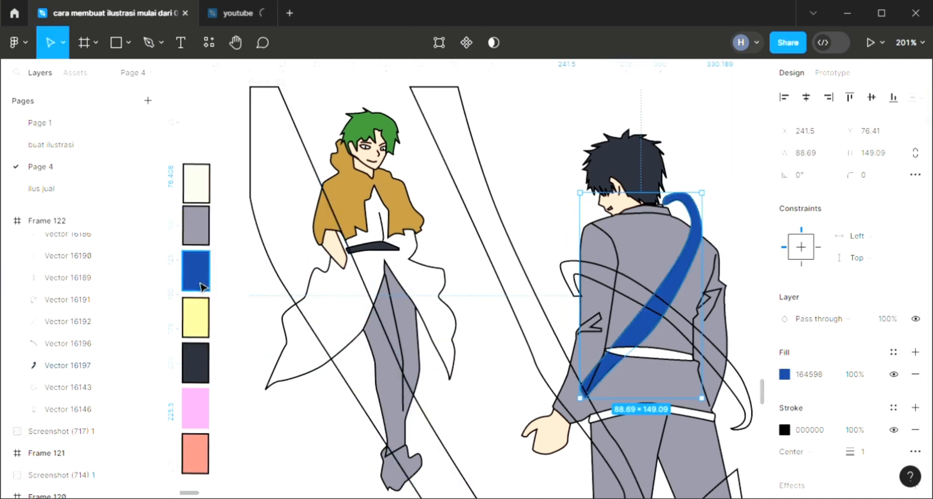
Fill the curved ribbon crossing the second character's back with blue 164598 sampled from the other ribbon
left_click(751, 417)
left_click(915, 352)
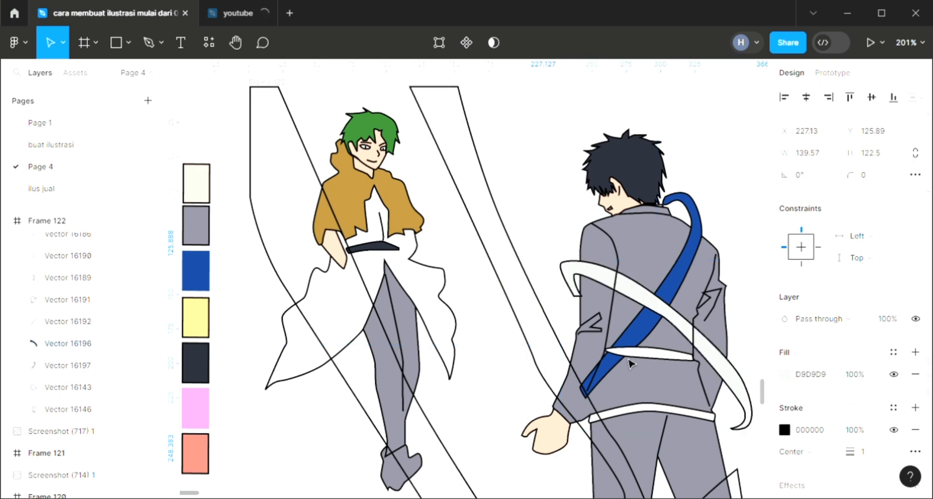
key("i")
left_click(678, 204)
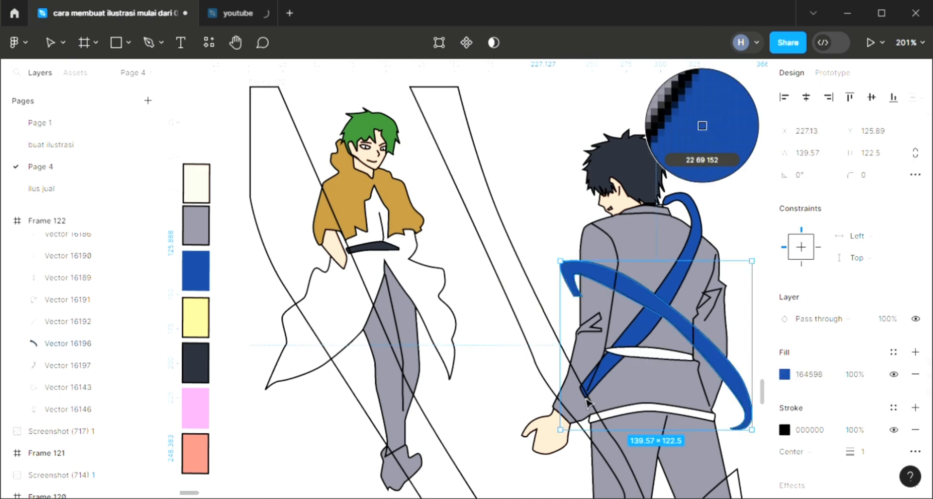
Fill the long diagonal band between the two characters with blue 164598 sampled from the ribbons
left_click(549, 317)
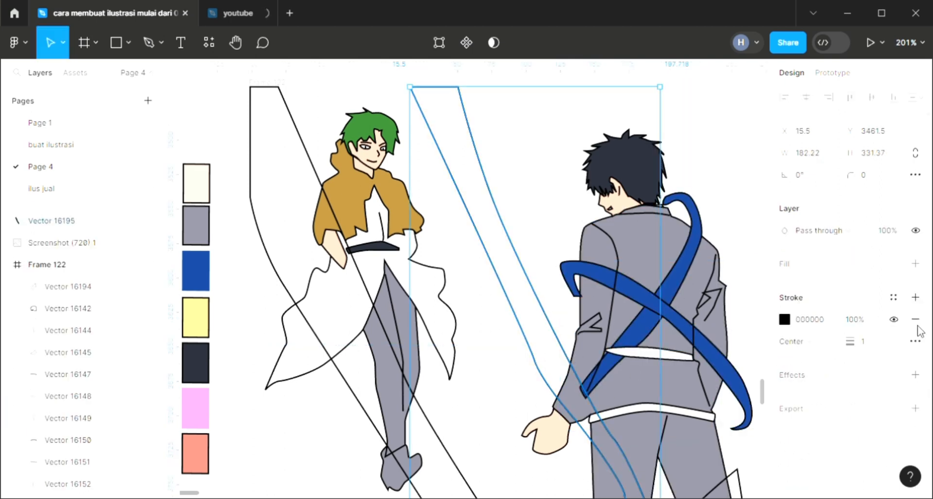
left_click(915, 263)
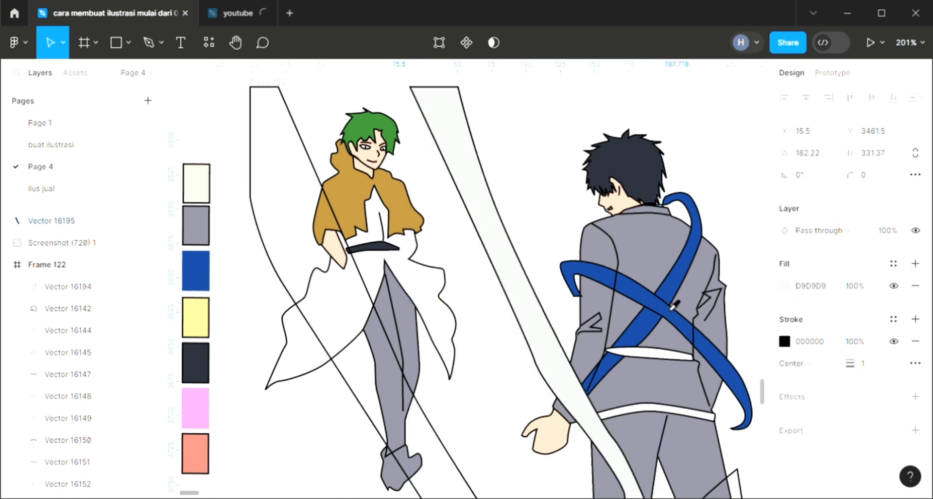
left_click(676, 305)
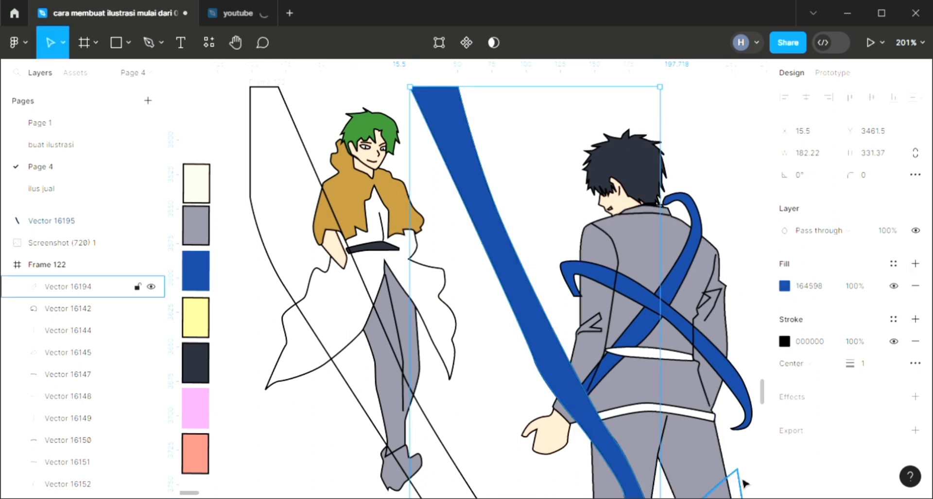
Fill the small pointed shape beside the second character's leg with the blue sampled from the long diagonal band
left_click(745, 482)
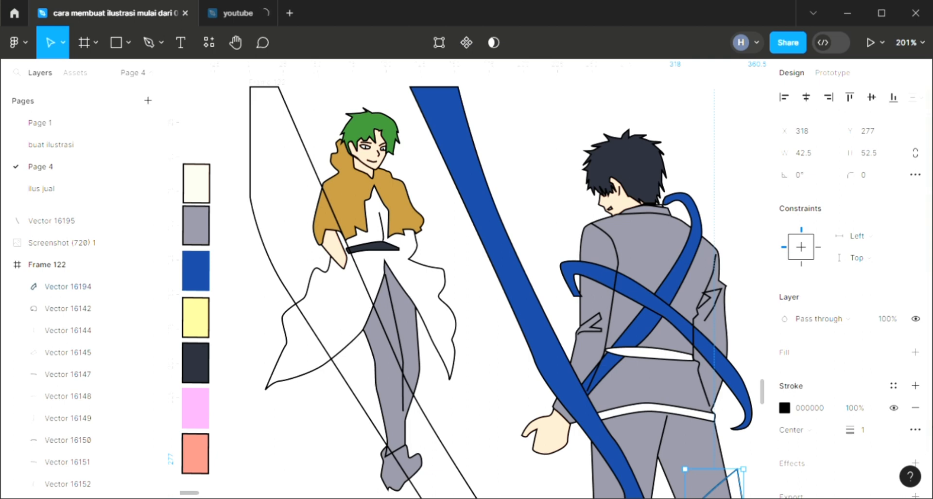
left_click(915, 352)
key("i")
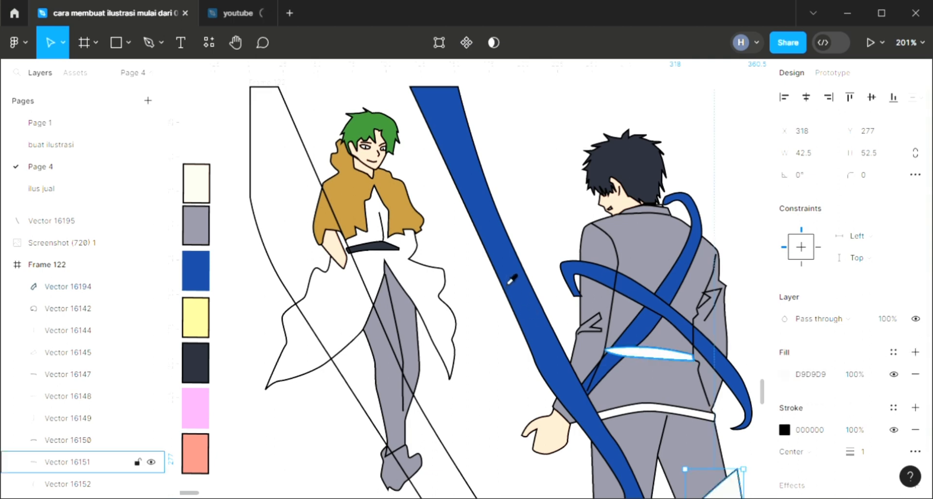
left_click(507, 277)
left_click(462, 314)
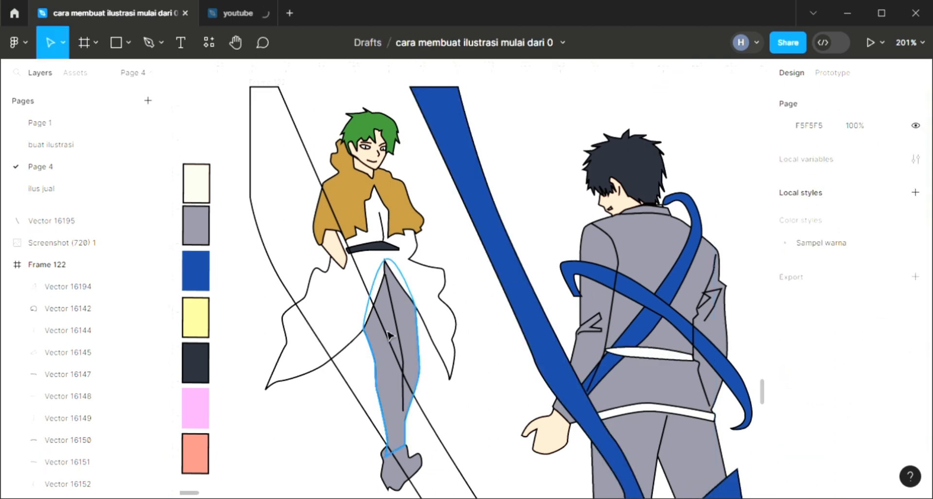
Fill the long diagonal band crossing the first character with blue 164598 sampled from the neighbouring band
left_click(303, 147)
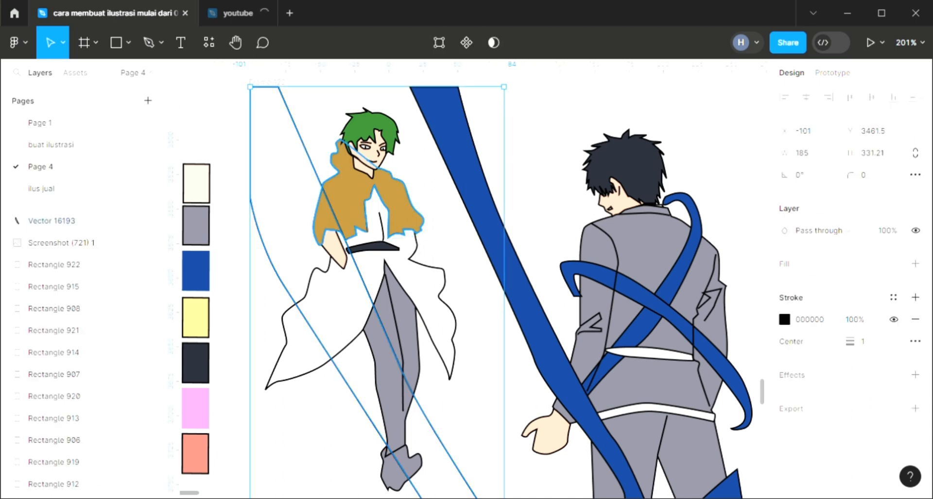
left_click(916, 263)
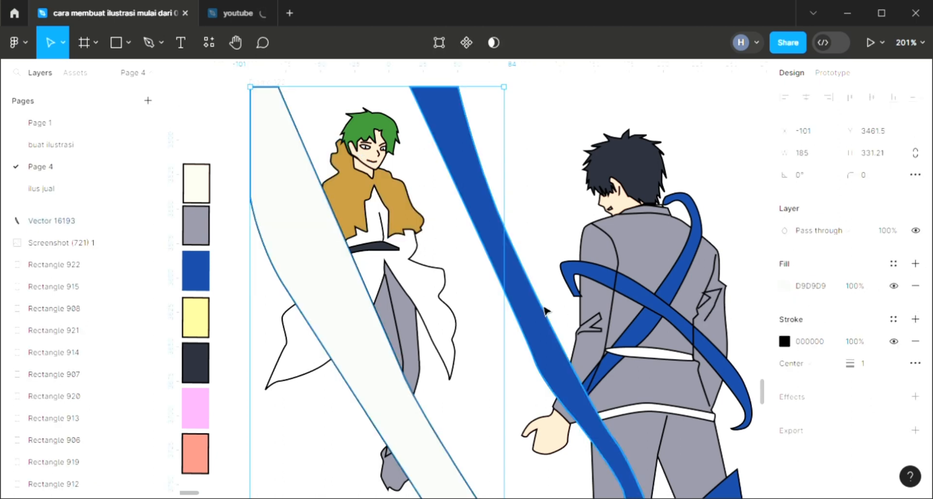
key("i")
left_click(537, 334)
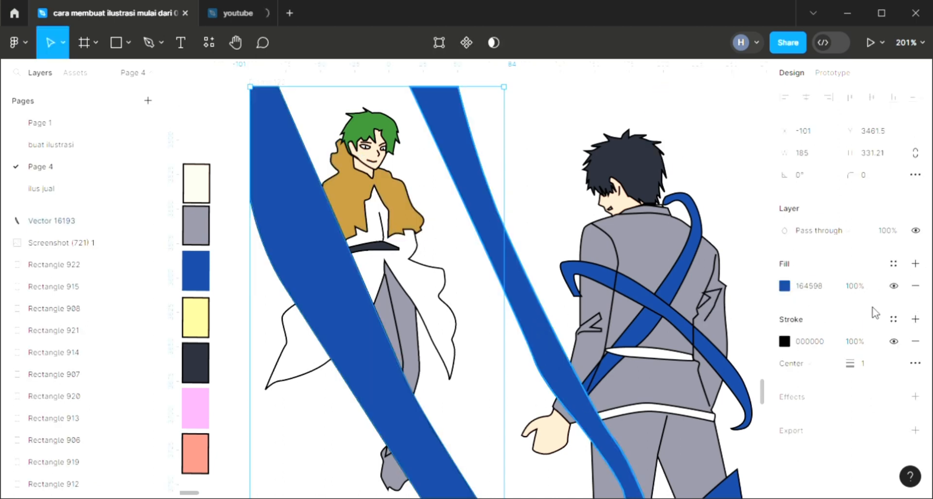
Set the blue fill opacity of both long diagonal bands to 70%
left_click(868, 292)
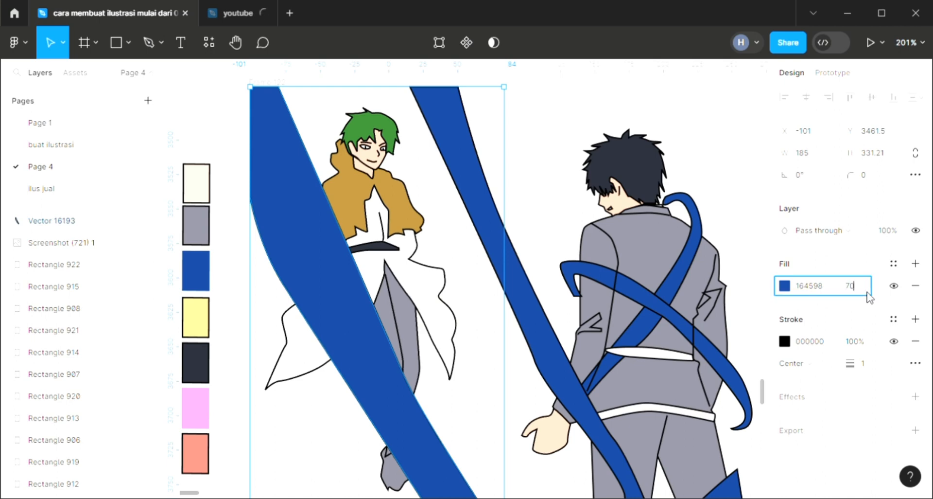
key("Return")
key("Escape")
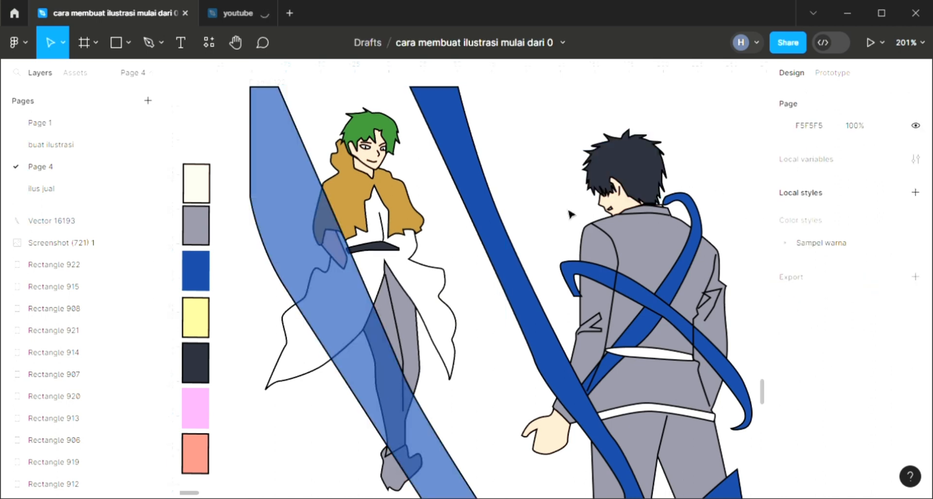
left_click(531, 294)
left_click(854, 287)
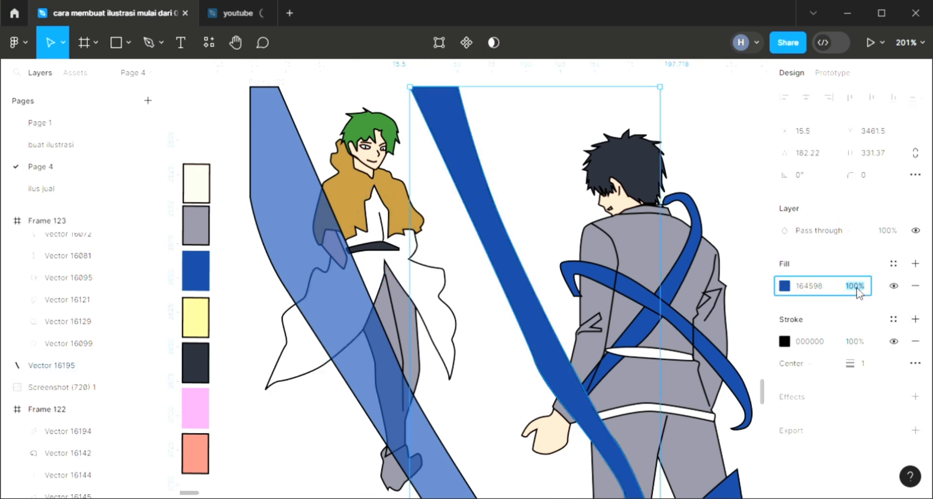
type("70")
key("Return")
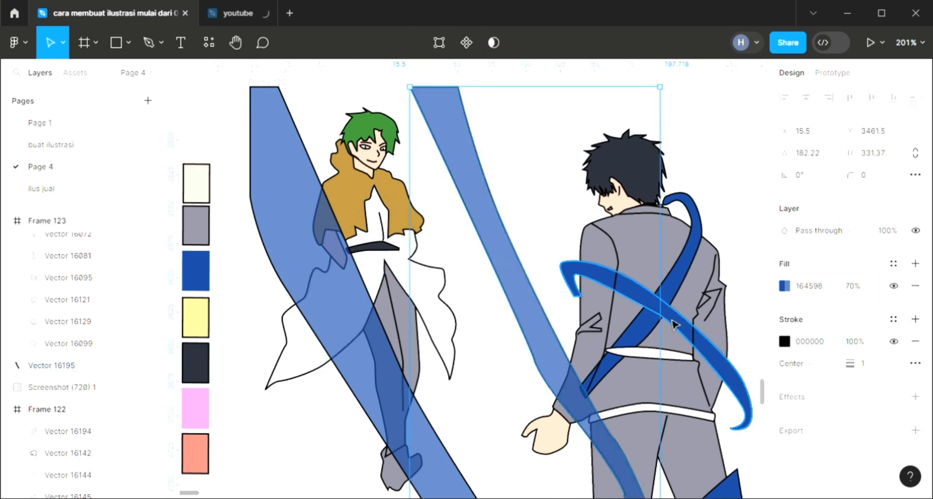
Set the blue fill opacity of the two crossing ribbons on the second character's back to 70%
left_click(681, 324)
left_click(855, 375)
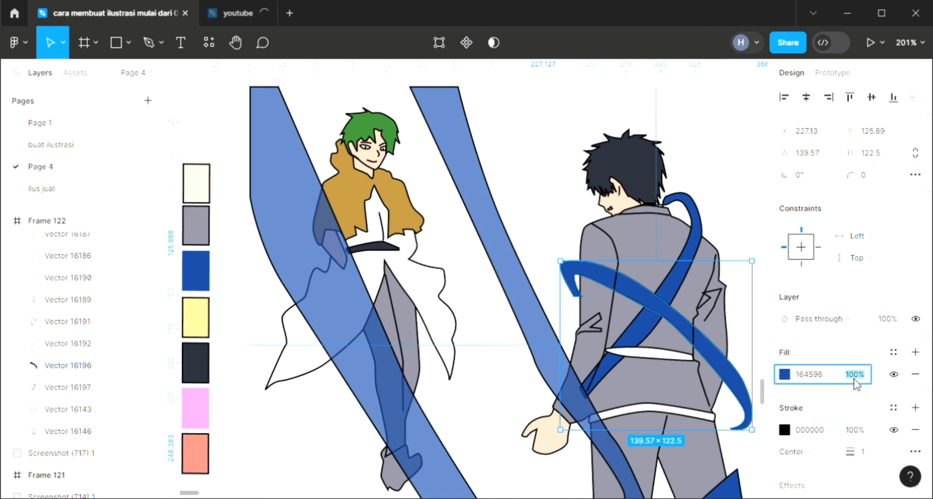
left_click(682, 281)
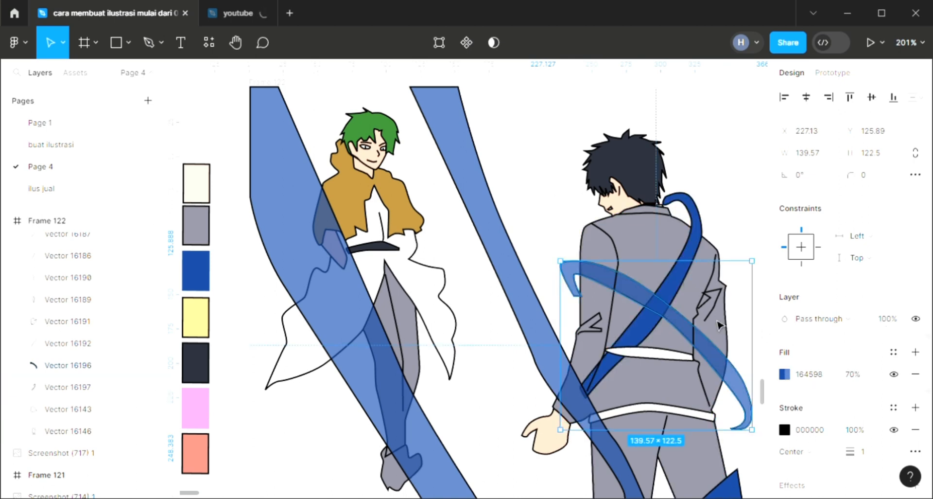
left_click(856, 374)
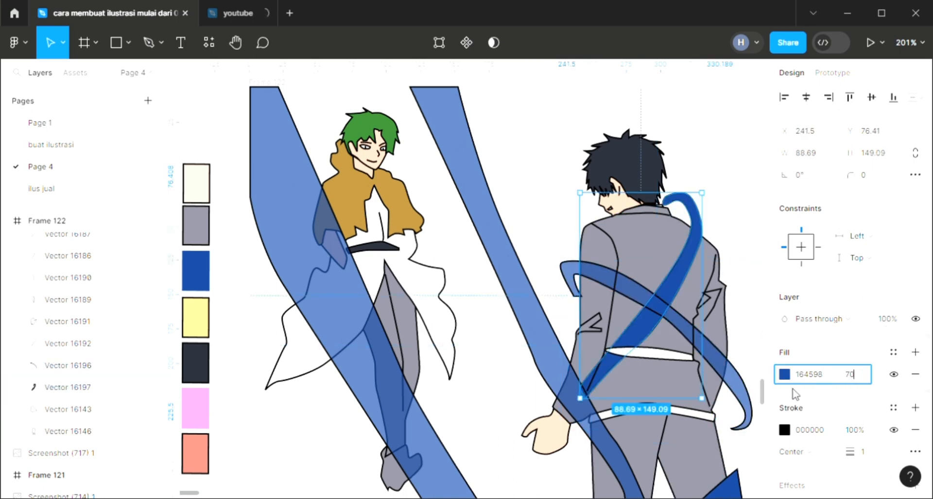
type("70")
key("Return")
Set the fill opacity of the small pointed blue shape beside the second character's leg to 70%
left_click(736, 490)
left_click(855, 373)
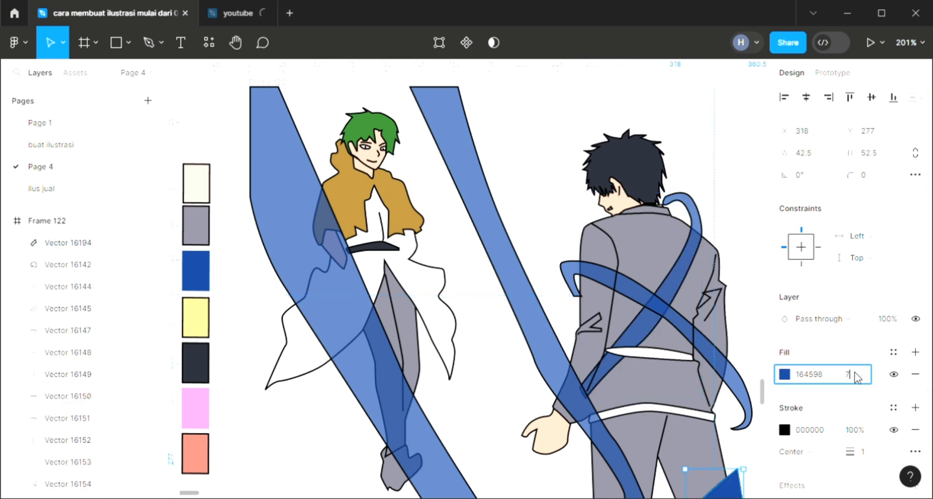
key("Return")
left_click(561, 180)
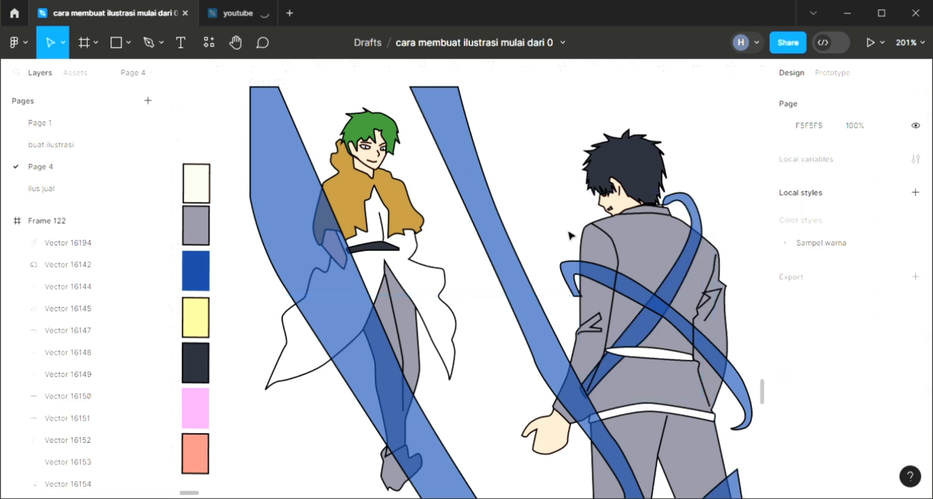
Change Frame 122's background fill to light blue 9EC8FA and turn it into a linear gradient
scroll(475, 289, "down", 1)
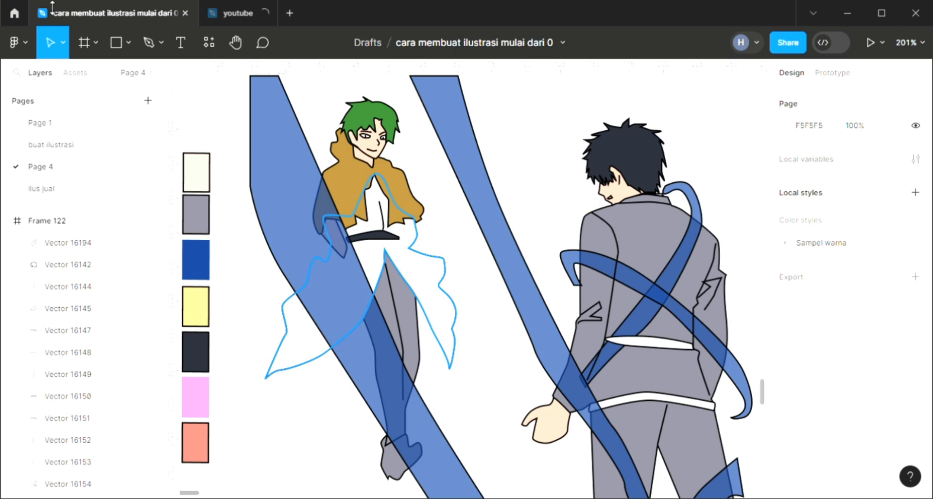
scroll(292, 136, "up", 5)
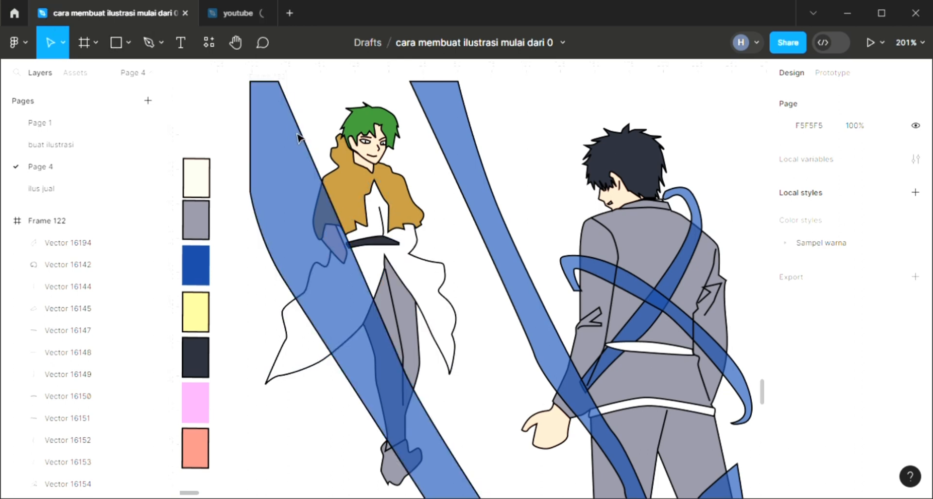
left_click(473, 261)
scroll(474, 262, "right", 2)
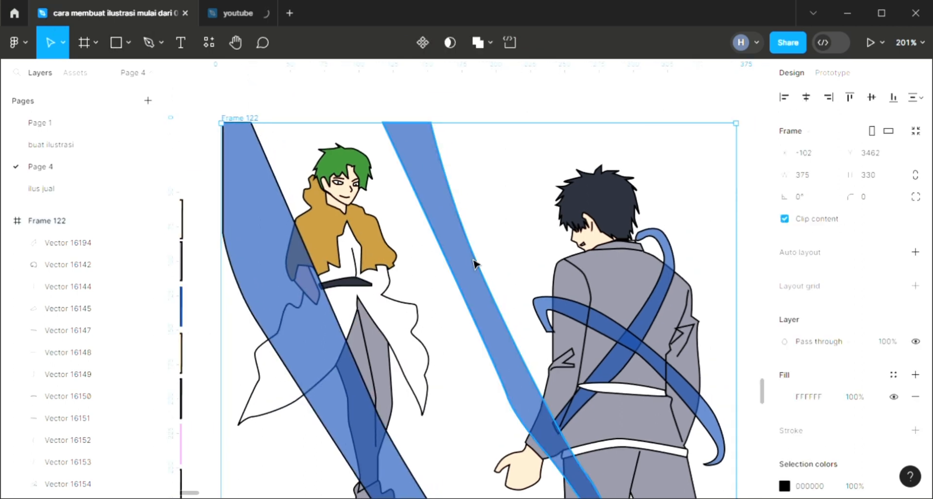
scroll(475, 263, "down", 1)
scroll(474, 263, "up", 1)
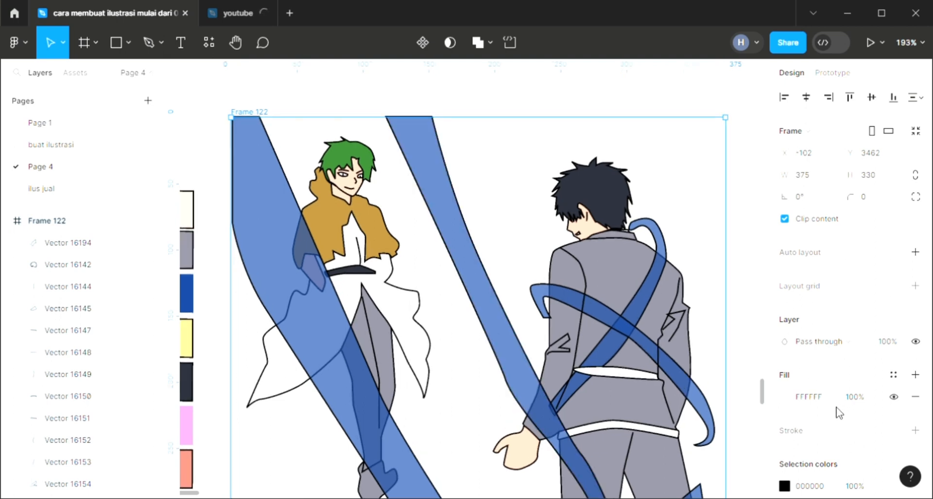
left_click(785, 396)
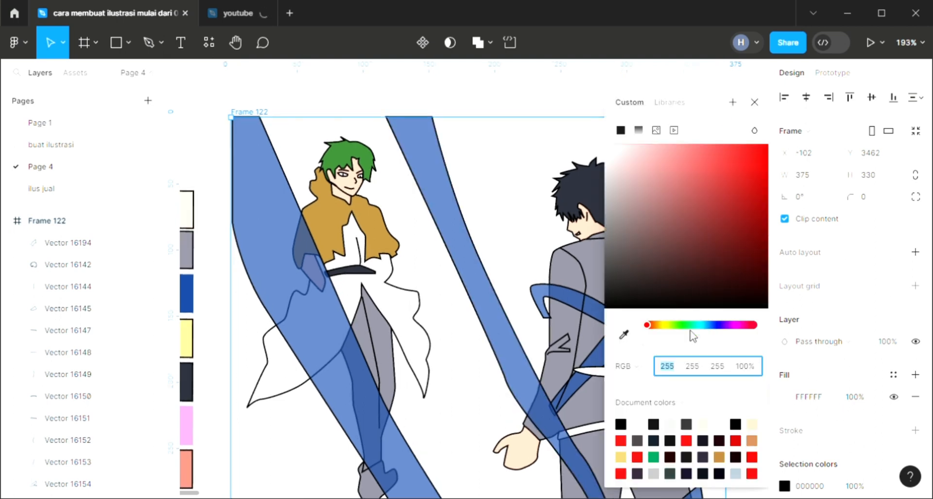
left_click(710, 325)
left_click(665, 151)
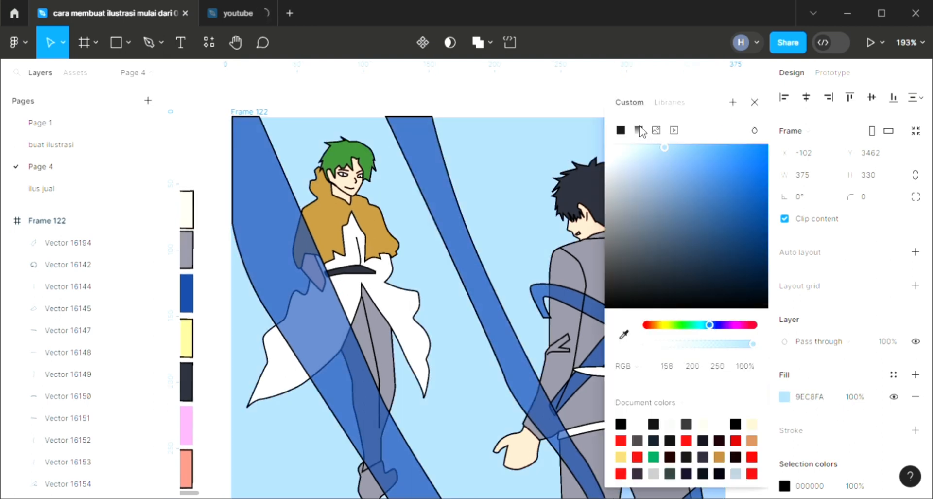
left_click(639, 130)
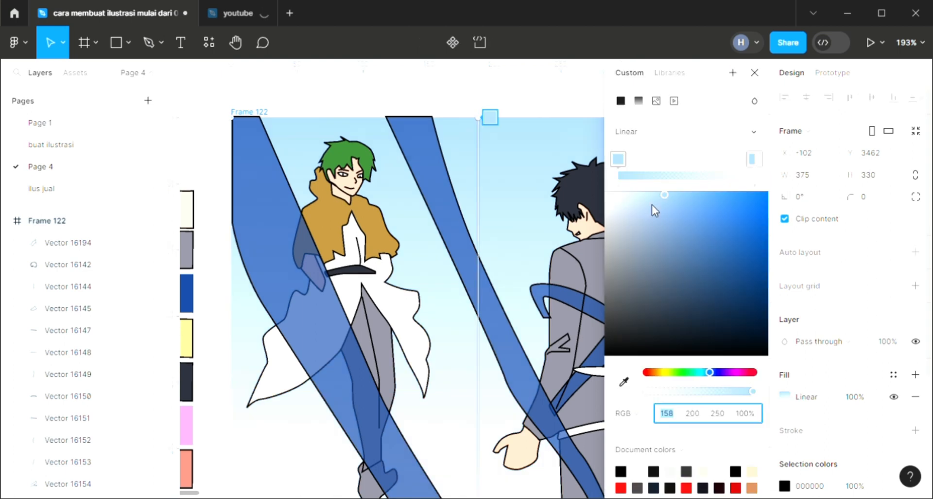
left_click(755, 159)
left_click(666, 175)
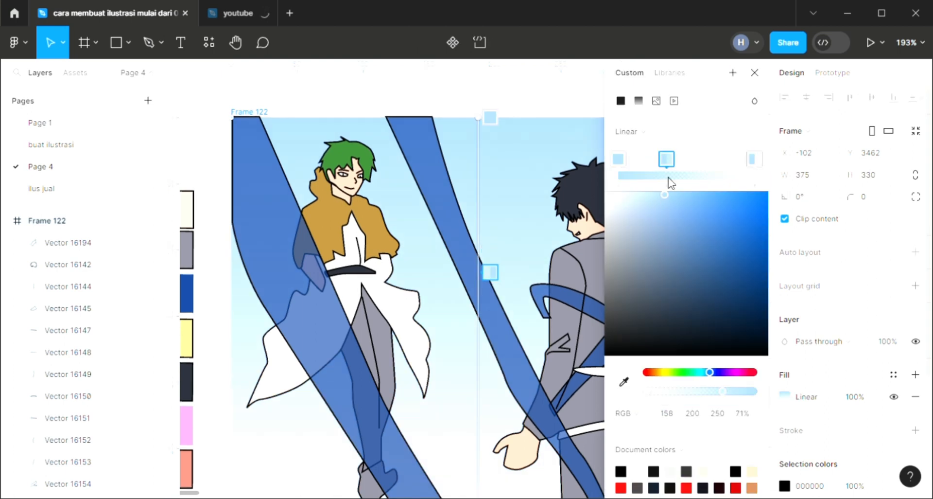
key("Delete")
left_click_drag(666, 194, 736, 193)
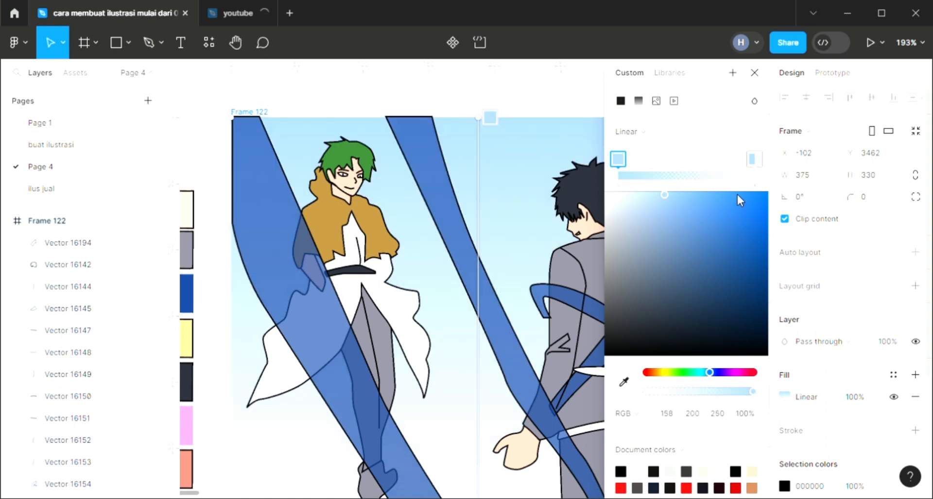
Recolour the transparent end stop of Frame 122's background gradient to near-black RGB 4, 12, 22
left_click(754, 158)
left_click_drag(679, 229, 742, 347)
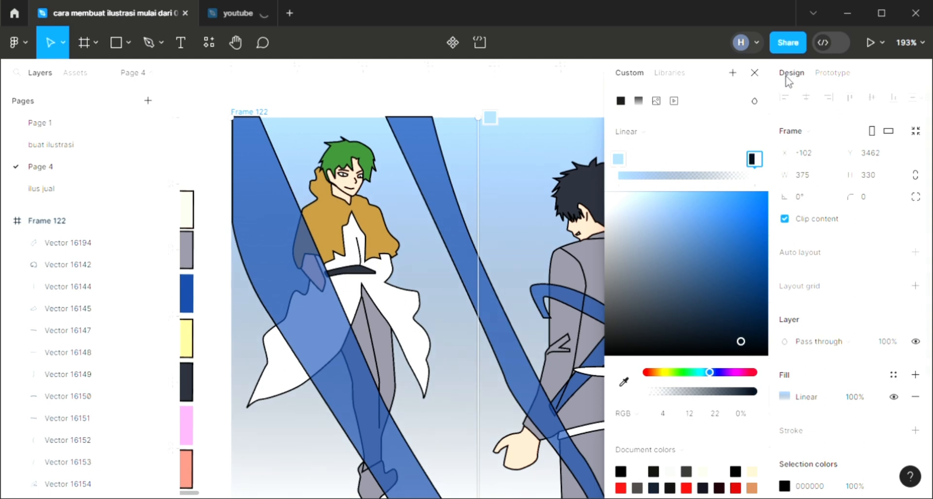
Draw a short slanted line about 23 long near the upper end of the wide blue band beside the green-haired character
left_click(756, 74)
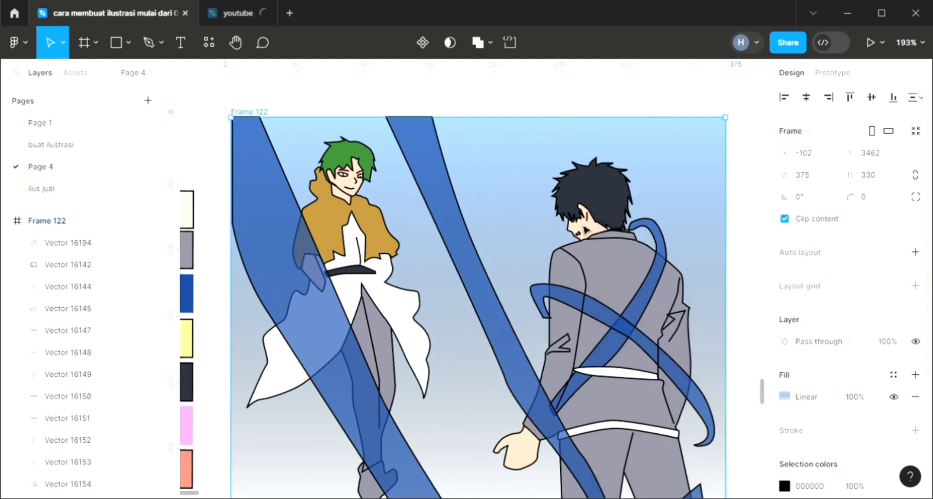
left_click(480, 251)
left_click(516, 209)
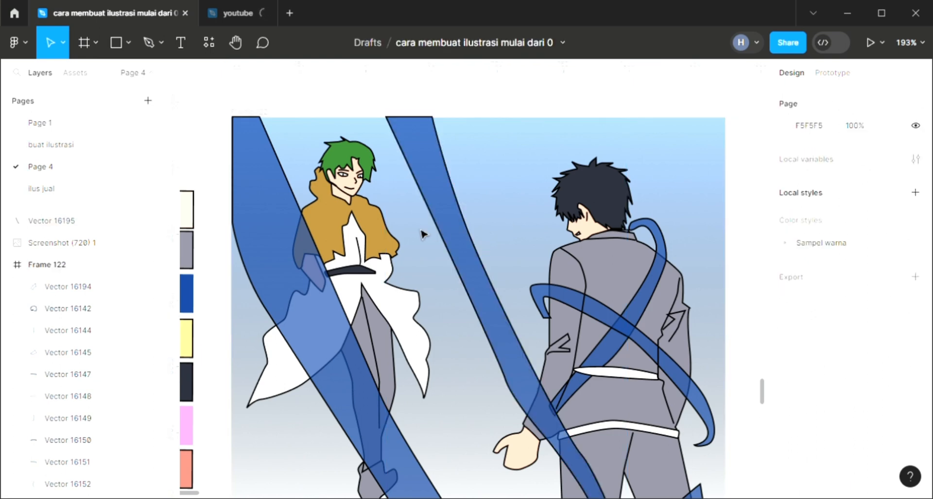
scroll(398, 290, "left", 1)
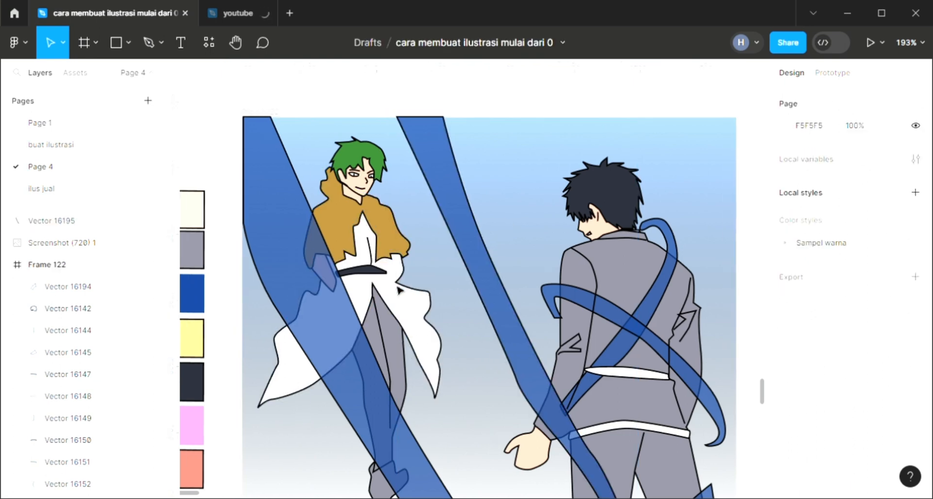
left_click(129, 44)
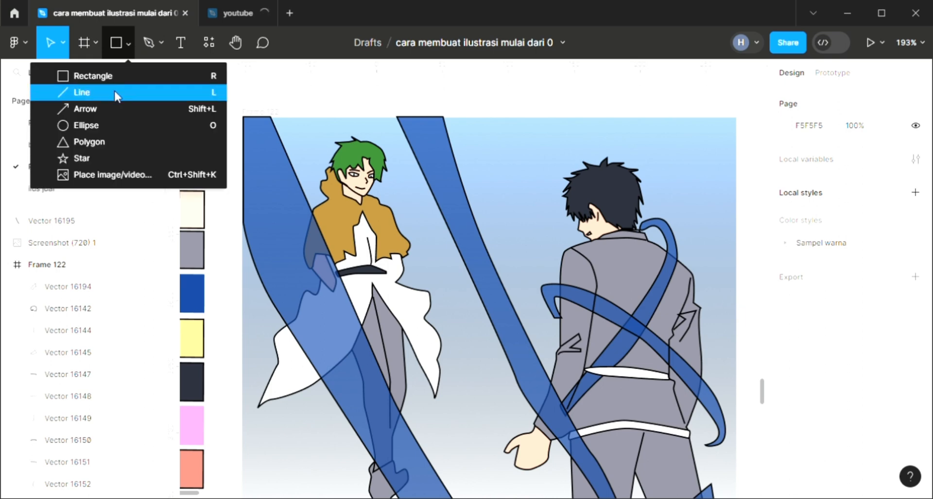
left_click(117, 93)
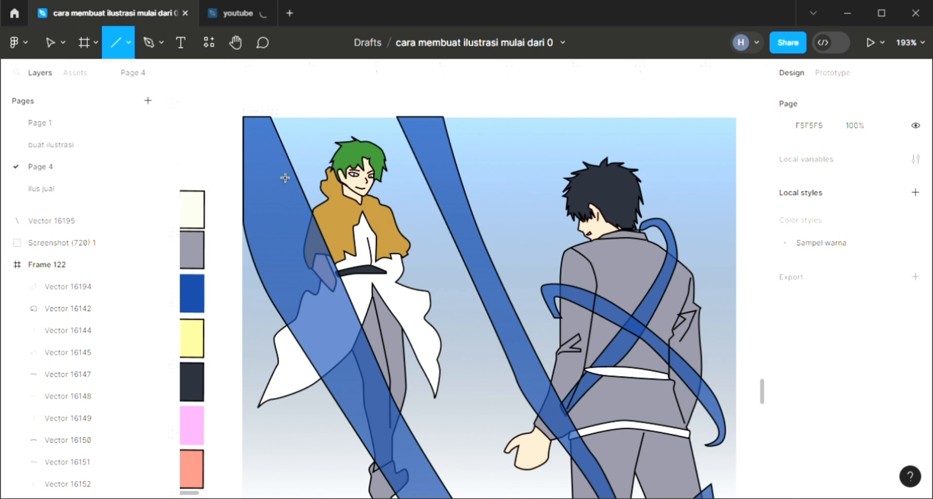
left_click_drag(250, 175, 277, 163)
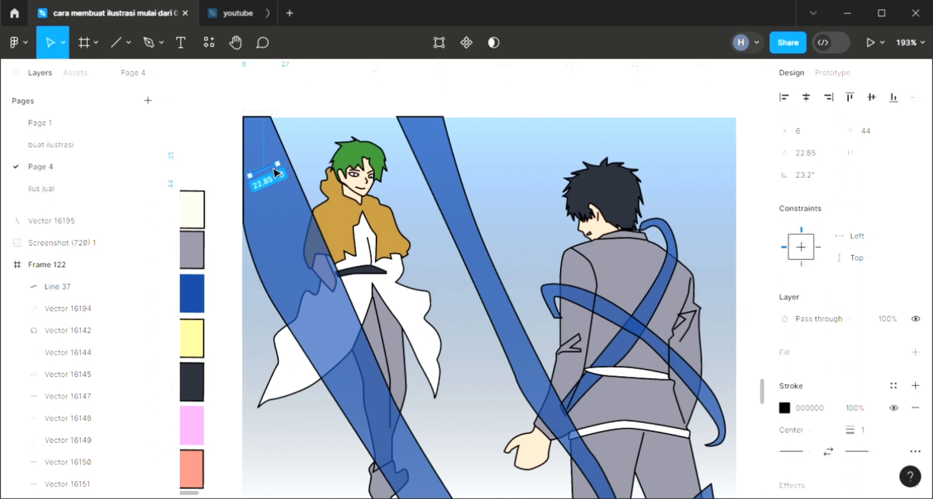
Recolour the short line's stroke with the pink swatch F39FF4 and set its thickness to 2
key("Return")
key("i")
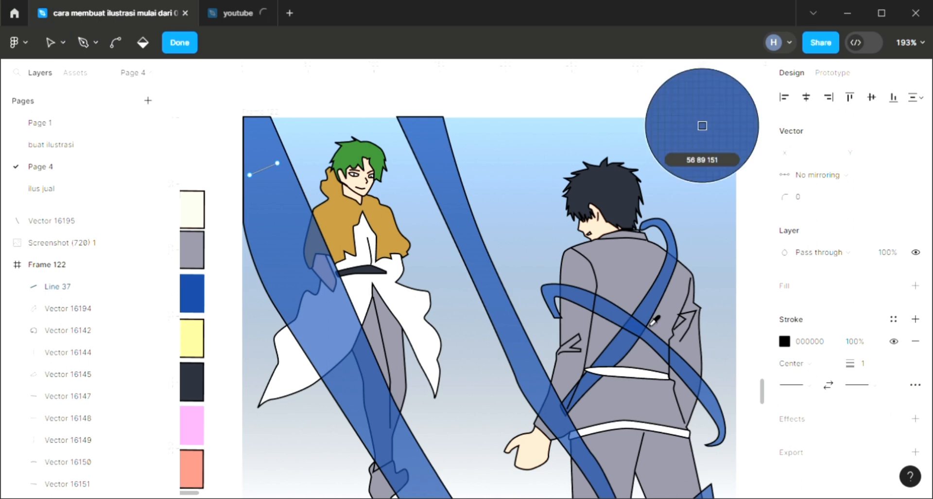
left_click(201, 439)
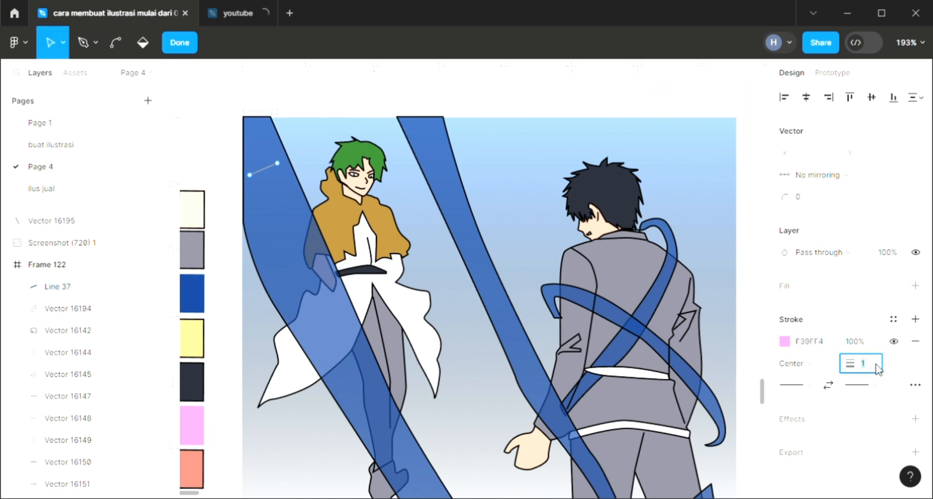
left_click_drag(851, 363, 851, 363)
key("Escape")
left_click(340, 102)
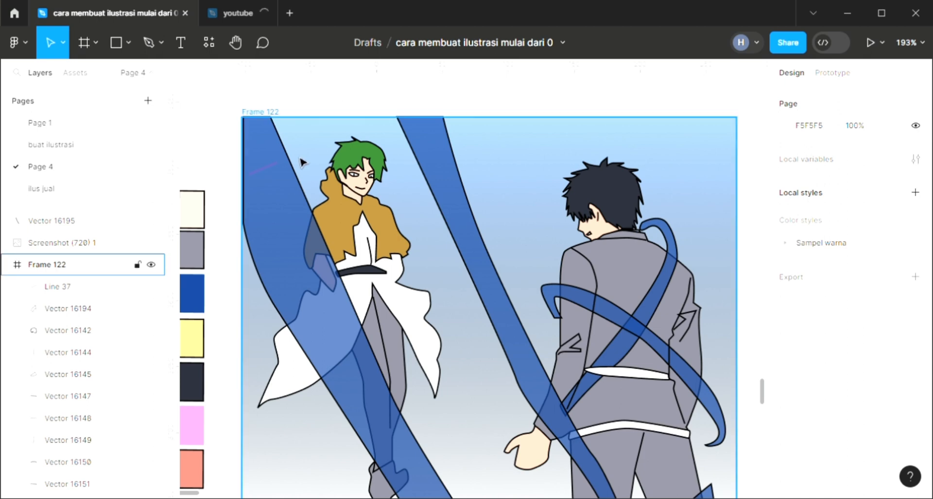
Try to bring the wide blue band over the green-haired character to the front
left_click(278, 179)
right_click(270, 170)
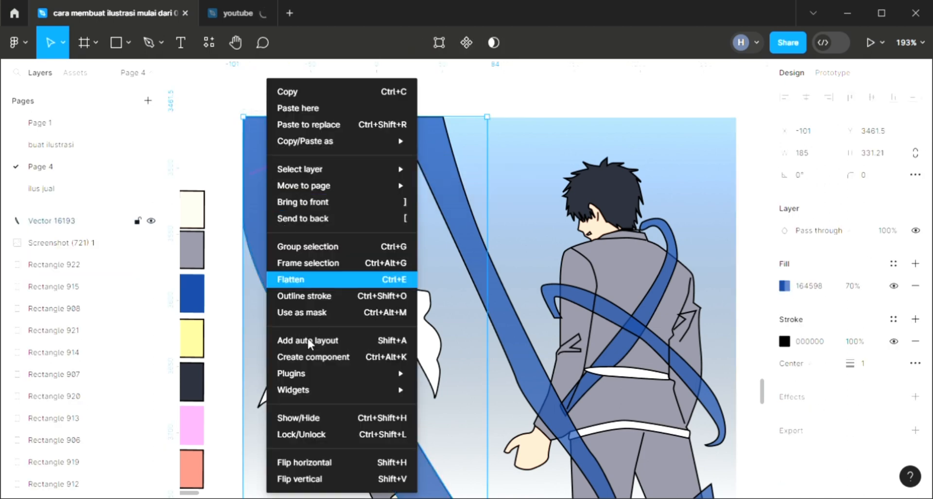
left_click(319, 203)
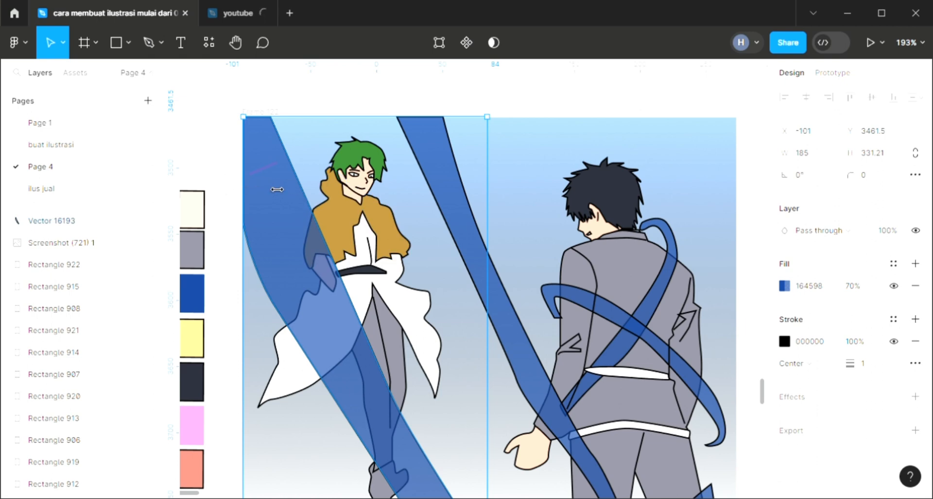
key("ctrl+z")
key("ctrl+z")
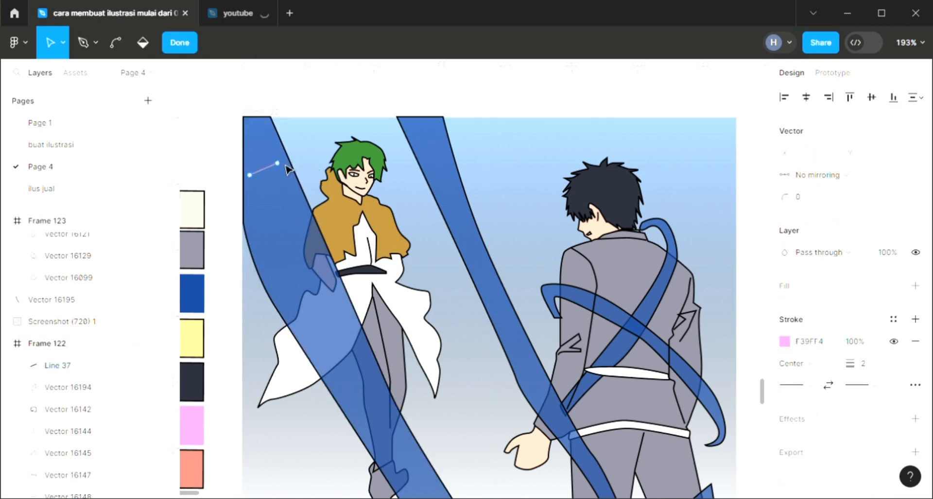
key("Escape")
key("Escape")
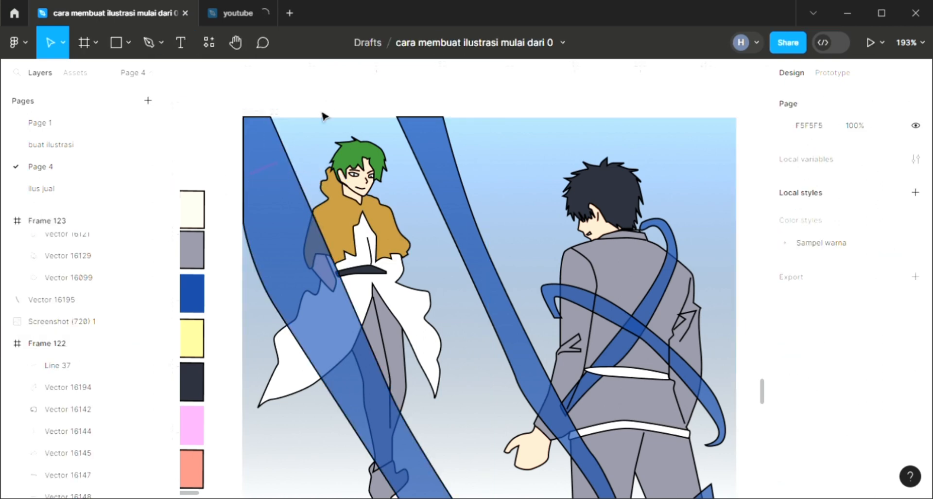
key("ctrl+z")
right_click(273, 180)
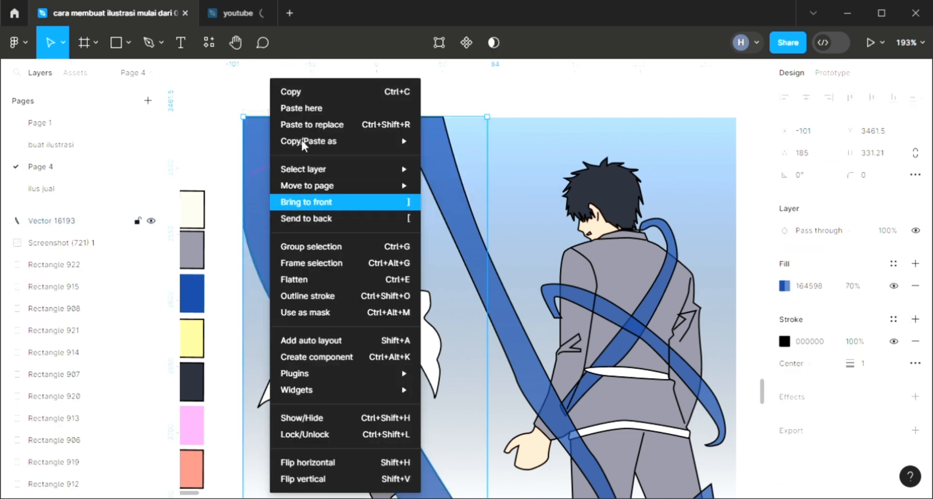
left_click(304, 91)
key("ctrl+z")
key("ctrl+z")
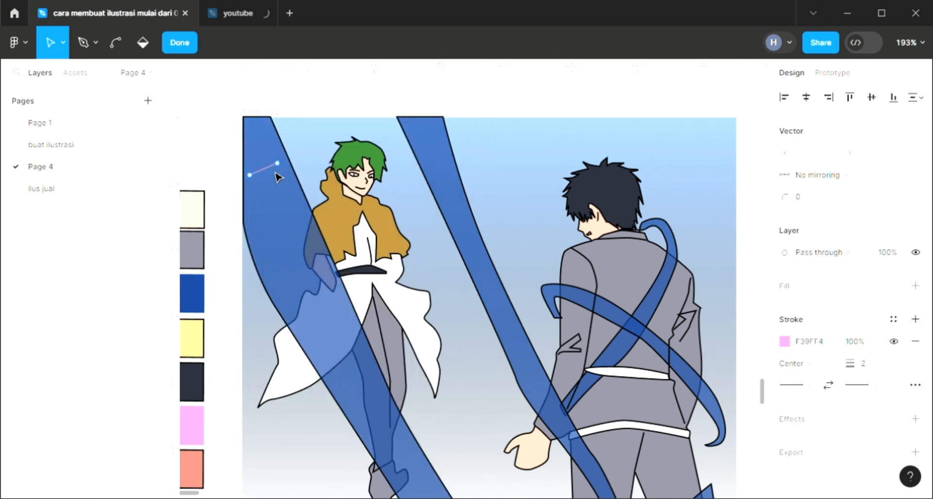
right_click(270, 165)
left_click(264, 231)
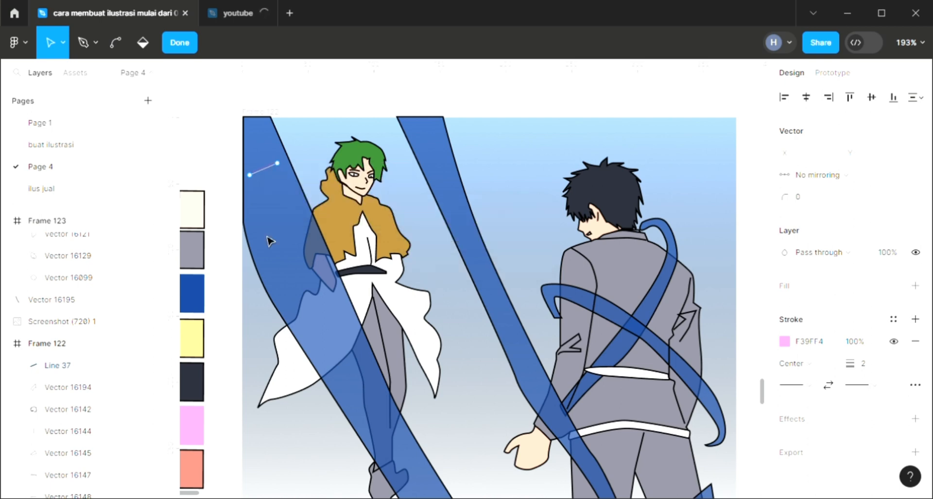
key("Escape")
right_click(219, 151)
left_click(312, 104)
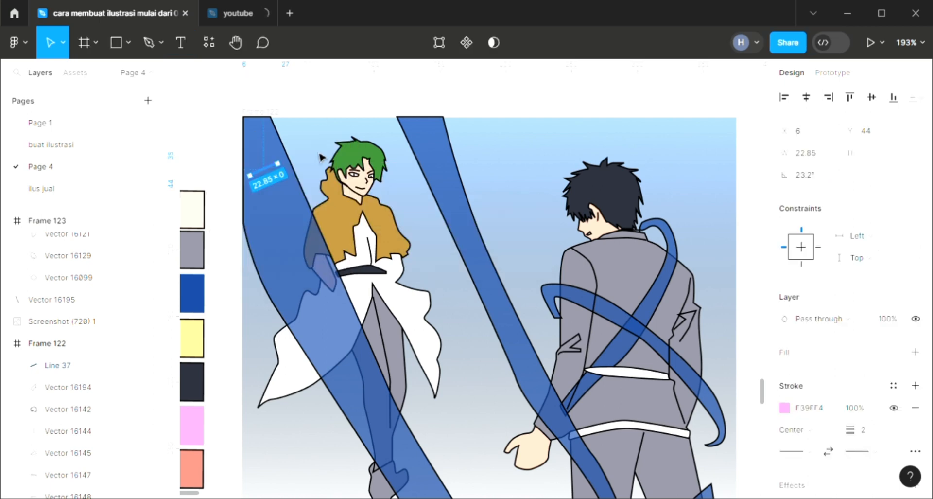
Bring Frame 122 to the front of the layer order
right_click(315, 176)
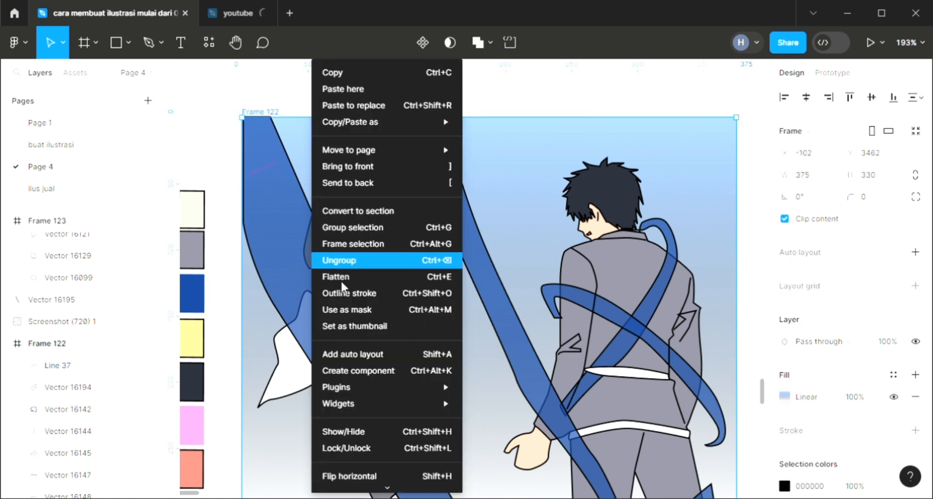
left_click(348, 166)
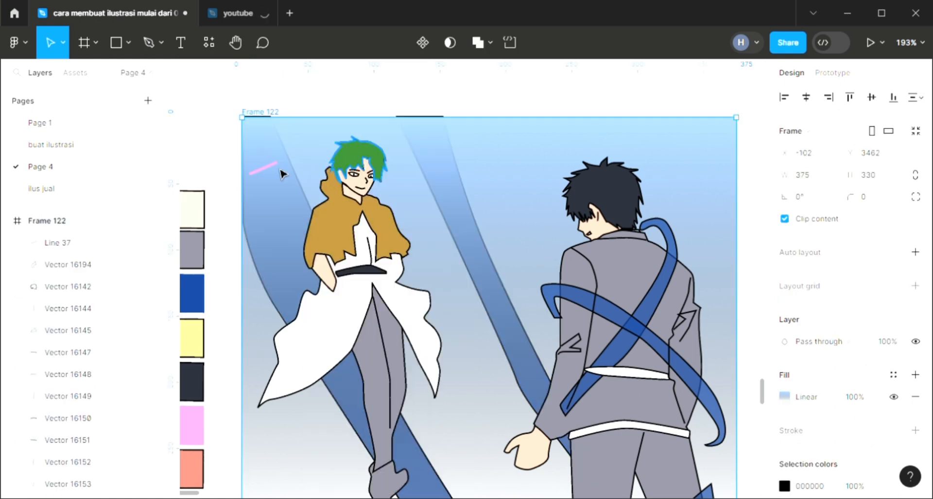
left_click(224, 166)
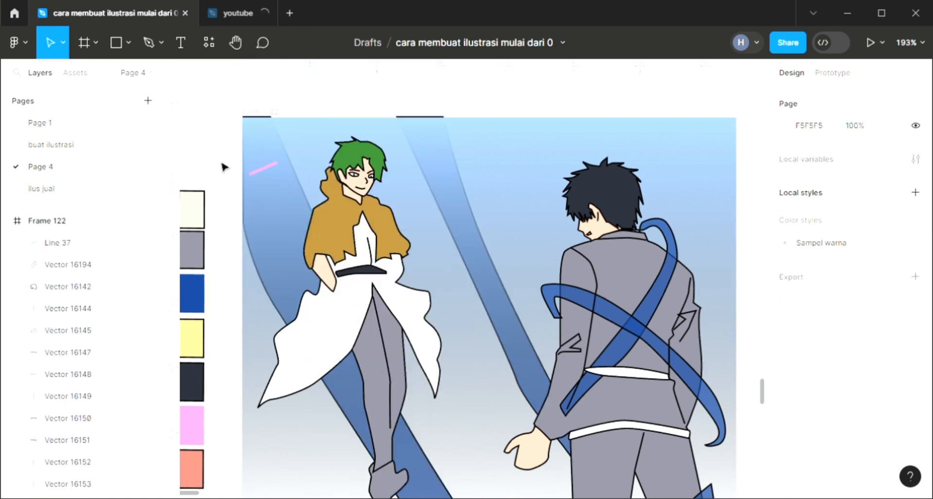
Set the pink line's stroke thickness to 3
left_click(263, 168)
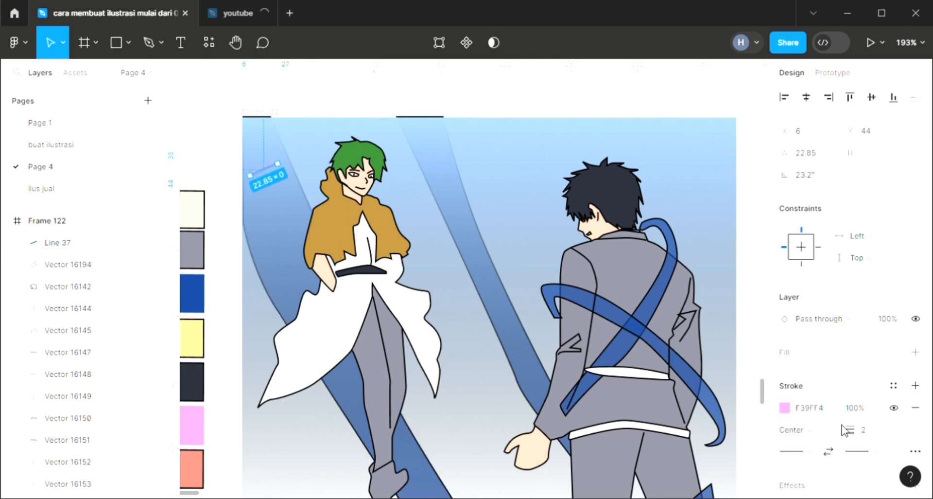
left_click(873, 435)
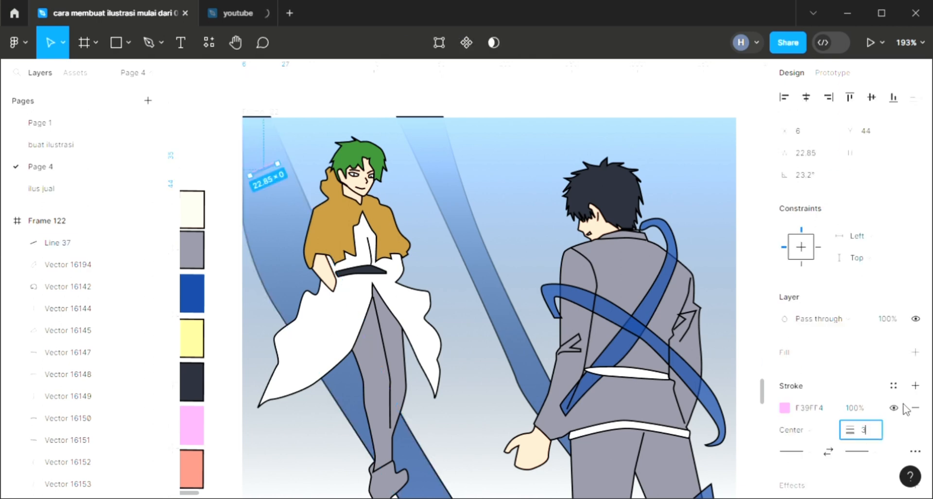
type("3")
key("Return")
key("Escape")
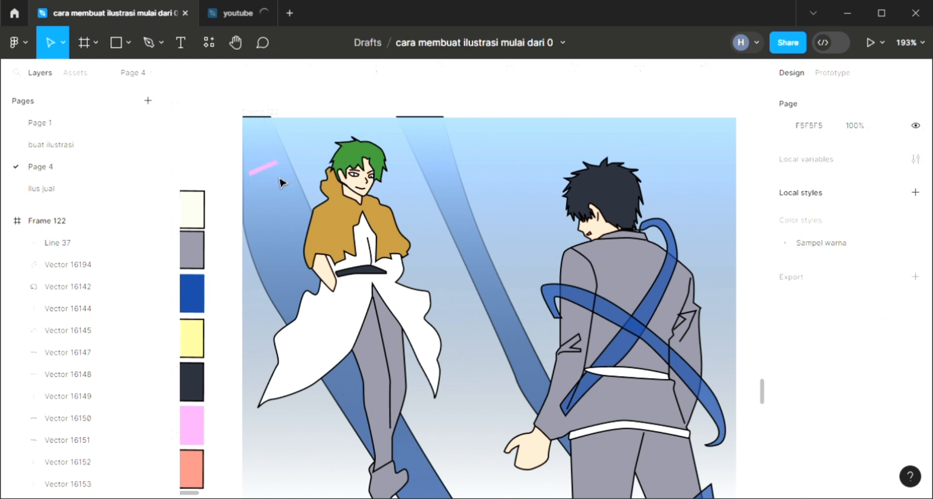
Duplicate the pink line and place the parallel copy just below it at X 10, Y 53
left_click(265, 174)
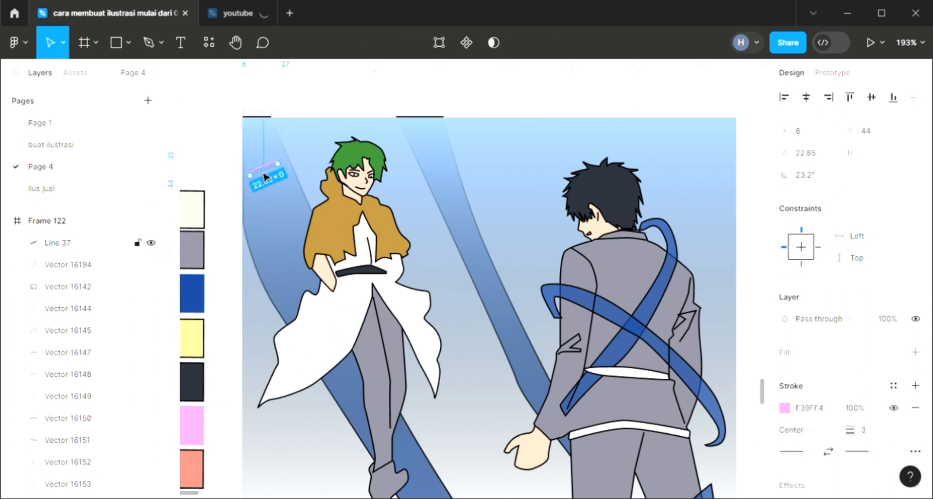
key("ctrl+d")
left_click_drag(265, 176, 266, 184)
scroll(315, 205, "up", 3)
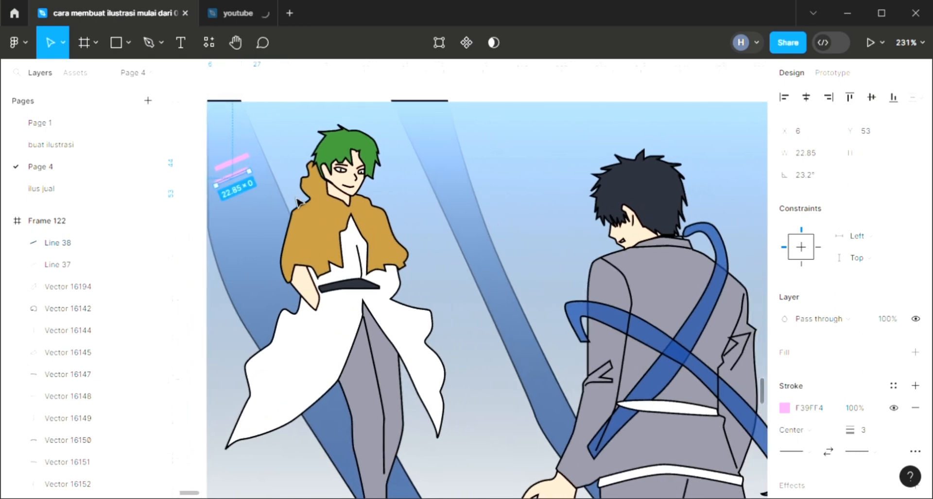
key("Right")
key("Right")
key("Right")
key("Right")
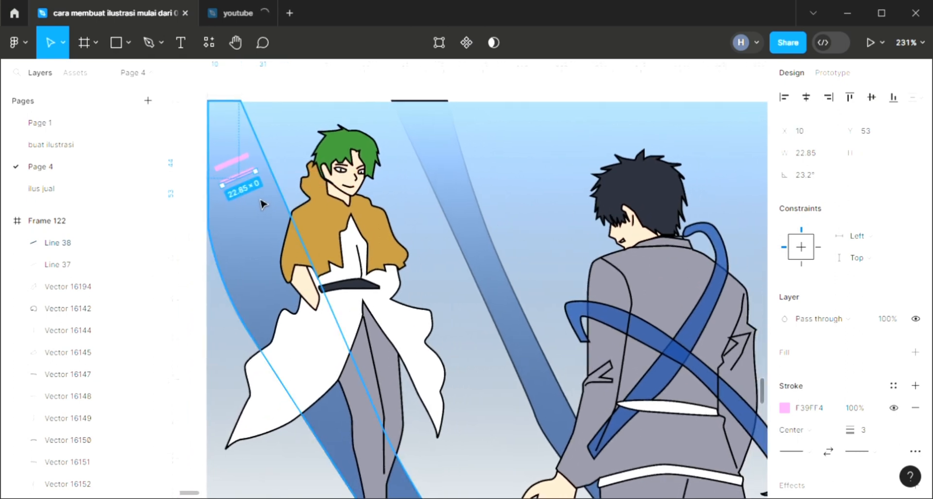
Duplicate the pink line again, rotate the copy to -59.38° and place it across the two parallel lines at X 10.68, Y 31.67
key("ctrl+d")
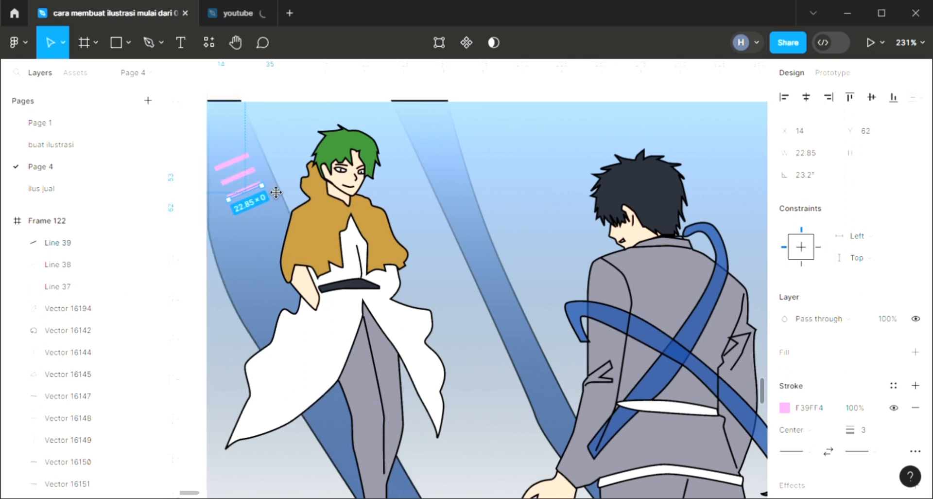
left_click_drag(278, 194, 269, 225)
key("Up")
key("Up")
key("Up")
key("Up")
key("Up")
key("Up")
key("Up")
key("Up")
key("Up")
key("Up")
key("Up")
key("Up")
key("Up")
key("Up")
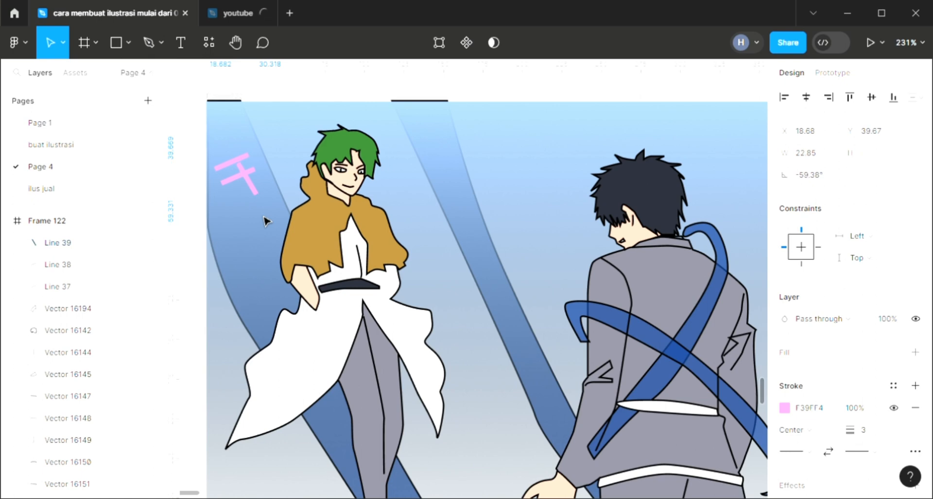
key("Up")
key("Up")
key("Left")
key("Left")
key("Left")
key("Left")
key("Left")
key("Left")
key("Left")
key("Left")
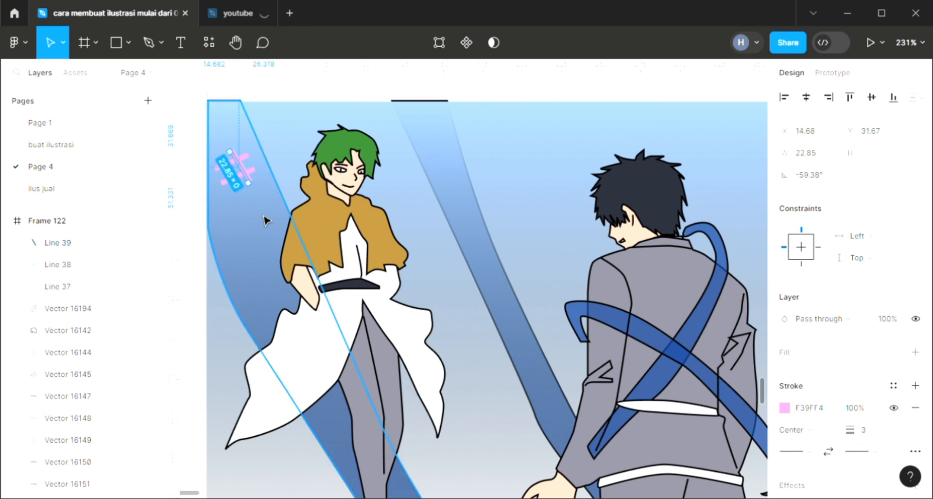
key("Left")
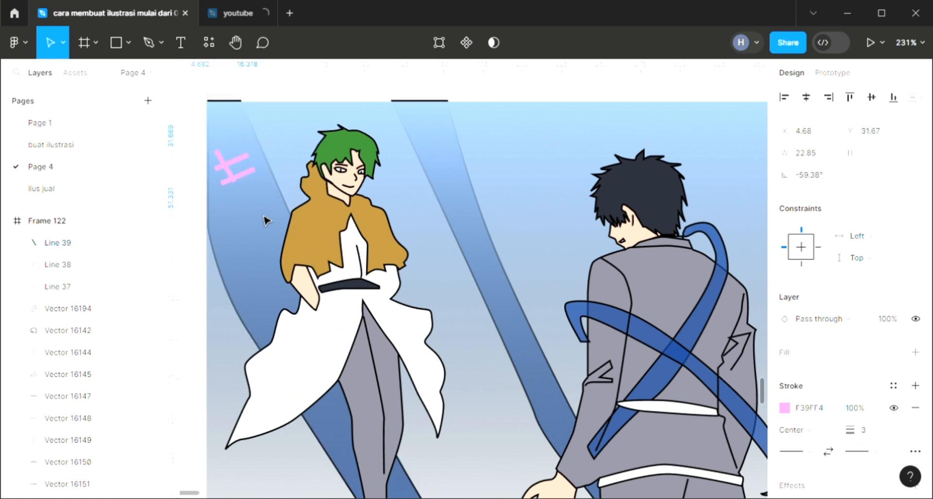
key("Right")
key("Right")
key("Right")
key("Right")
key("Right")
key("Right")
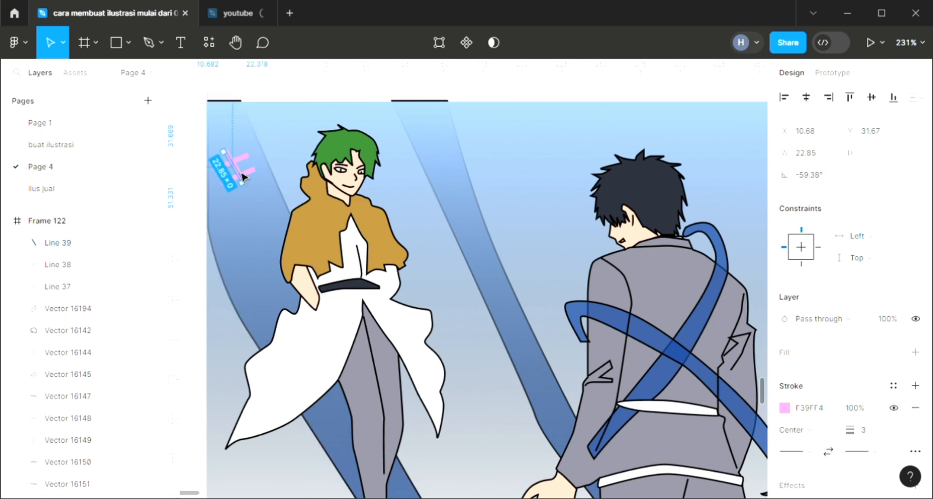
Duplicate the crossing pink stroke and place the copy below the first symbol on the blue band at X 17, Y 67
key("ctrl+d")
key("Up")
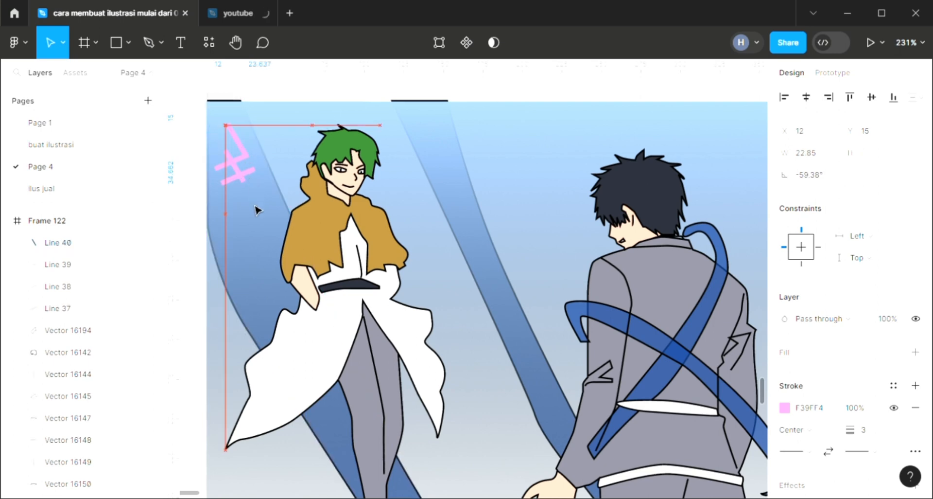
left_click_drag(256, 210, 250, 233)
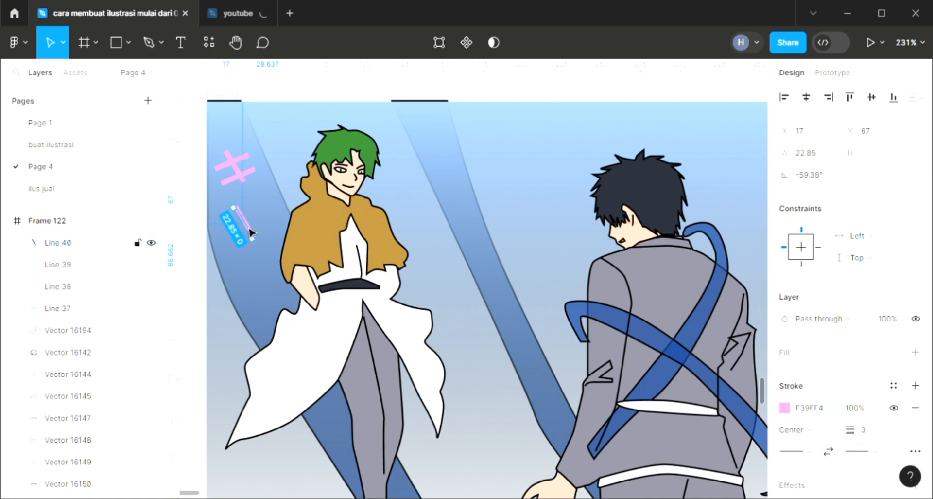
Duplicate the lower pink stroke into a parallel one beside it and another below, rotated to -95.19° at X 35.85, Y 102.45
key("ctrl+d")
left_click_drag(260, 285, 267, 323)
key("ctrl+d")
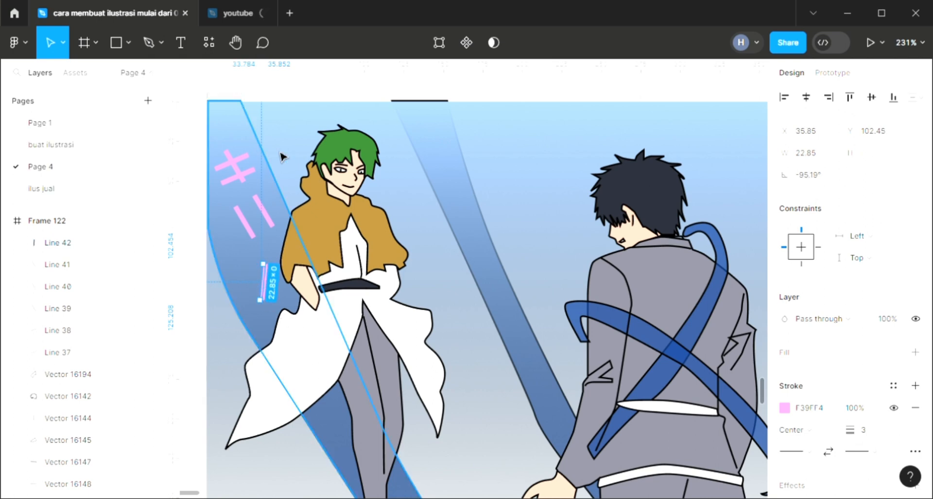
key("Escape")
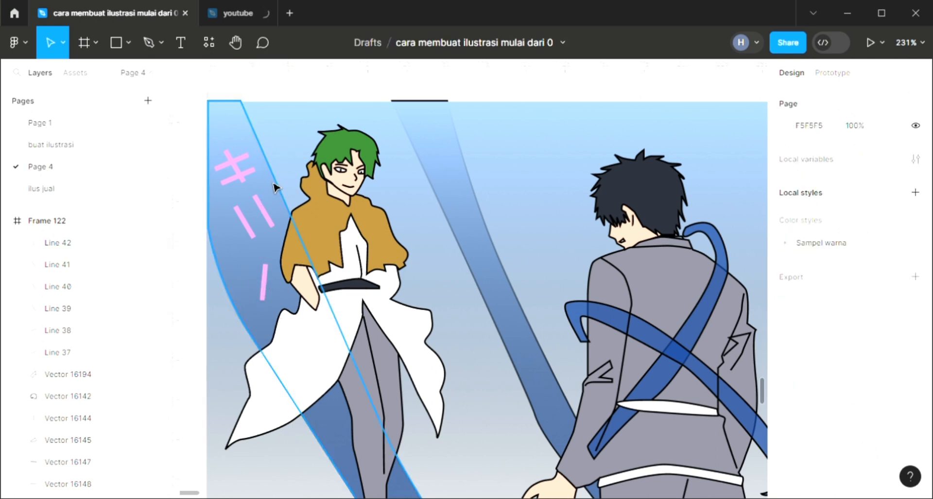
Try to bring the wide blue band beside the green-haired character to the front
left_click(271, 184)
key("ctrl+shift+bracketright")
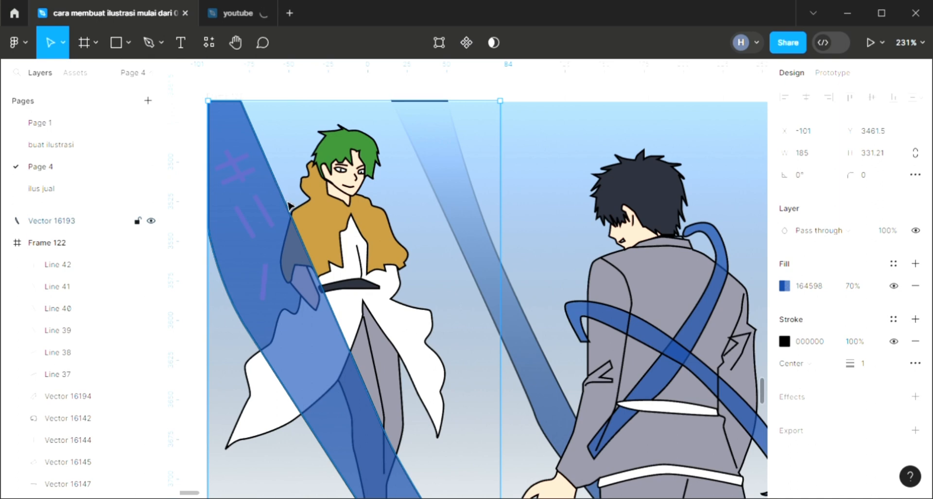
key("ctrl+z")
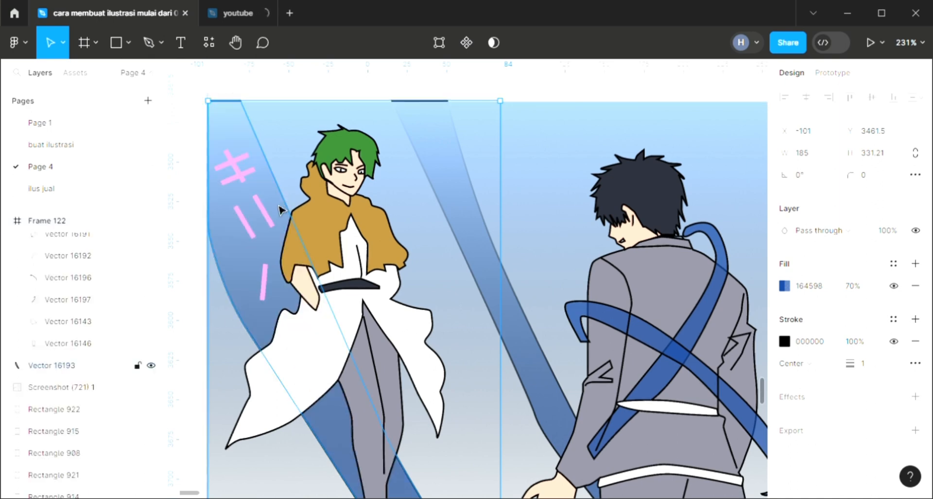
Select the pink strokes together with the wide blue band and bring the selection to the front
left_click(265, 217)
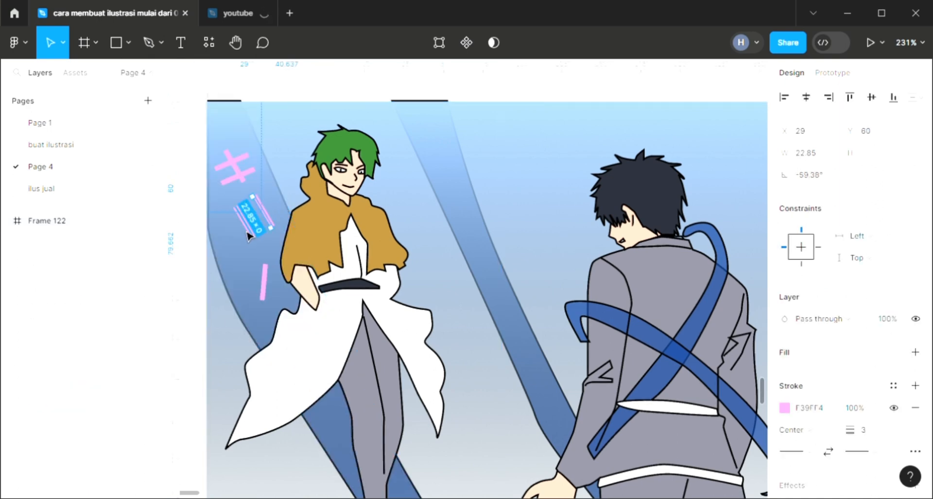
left_click(265, 272, "shift")
left_click(249, 172, "shift")
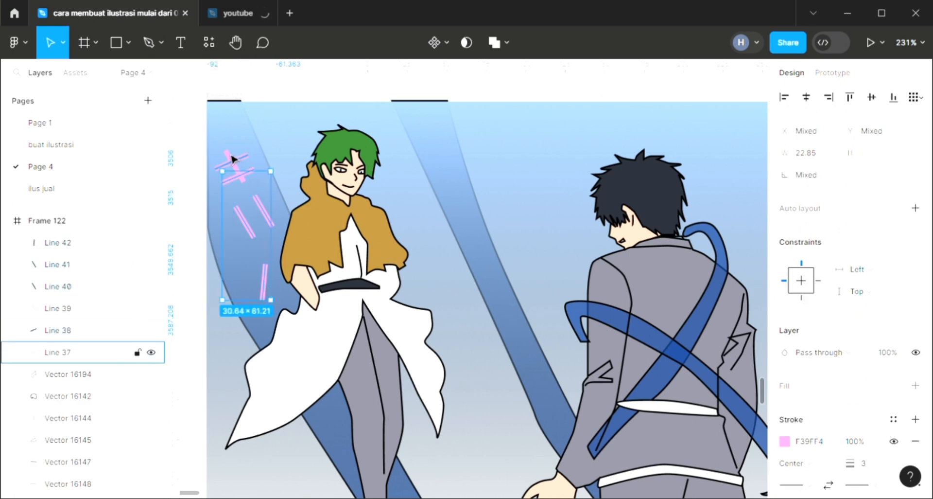
left_click(242, 141)
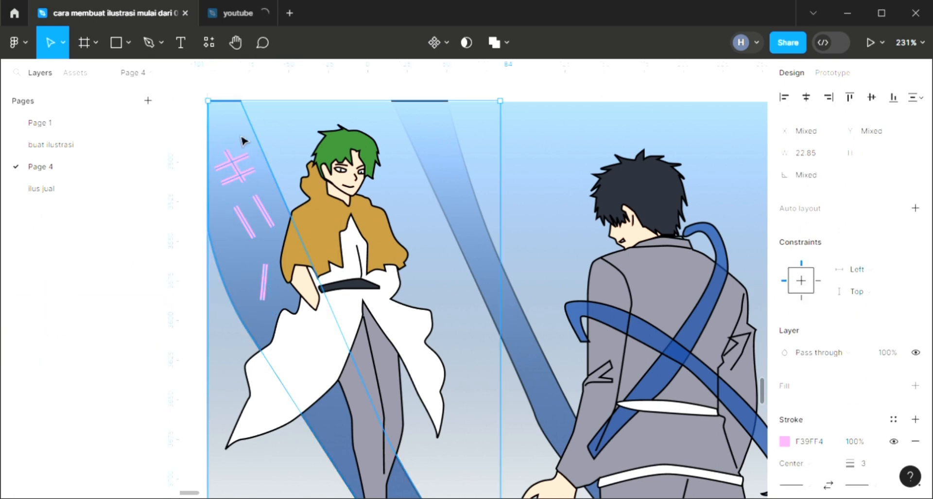
right_click(242, 140)
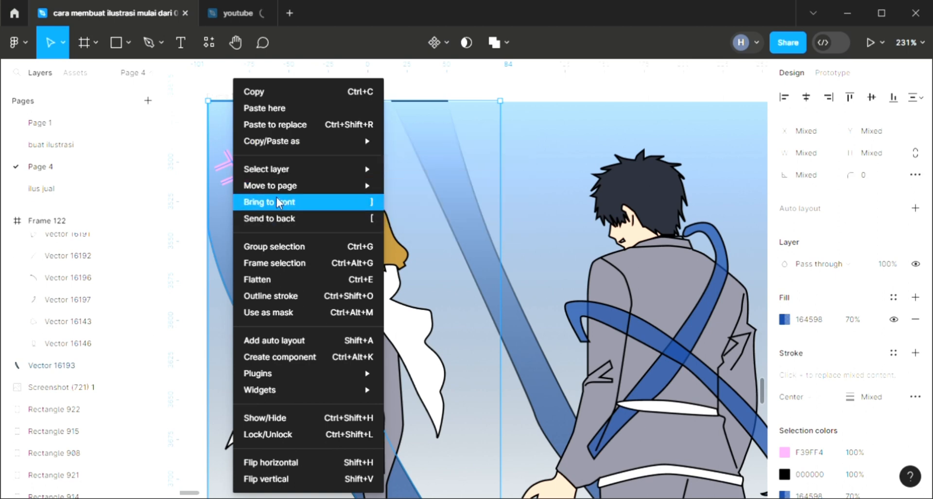
left_click(279, 202)
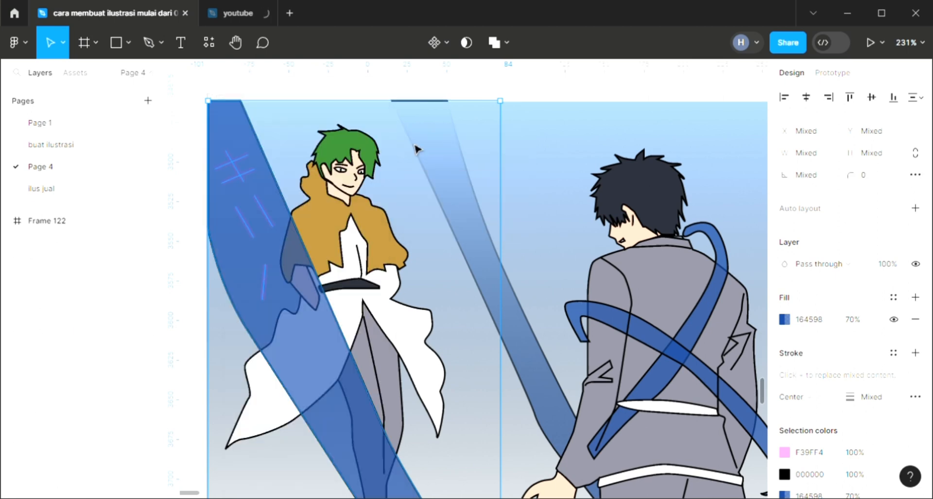
left_click(531, 100)
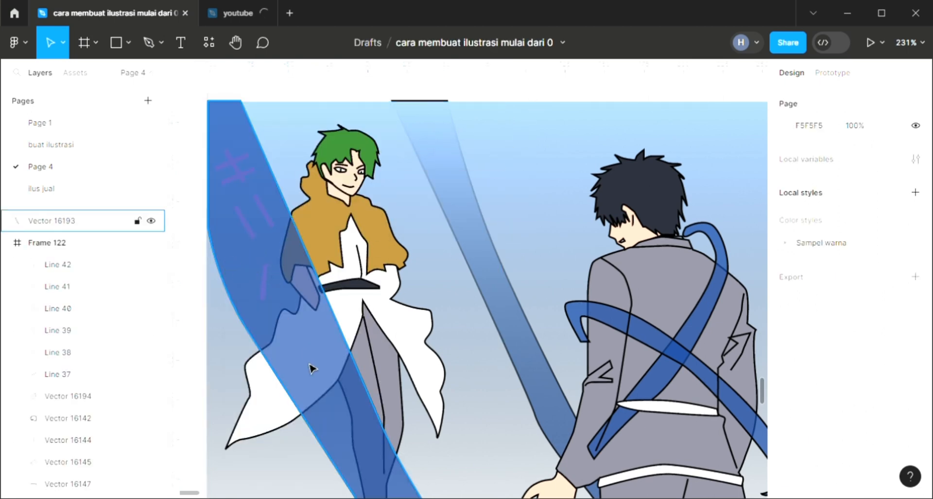
Draw a wavy Pen line down the full length of the wide blue band, about 161.5 × 307.95
scroll(407, 382, "down", 3)
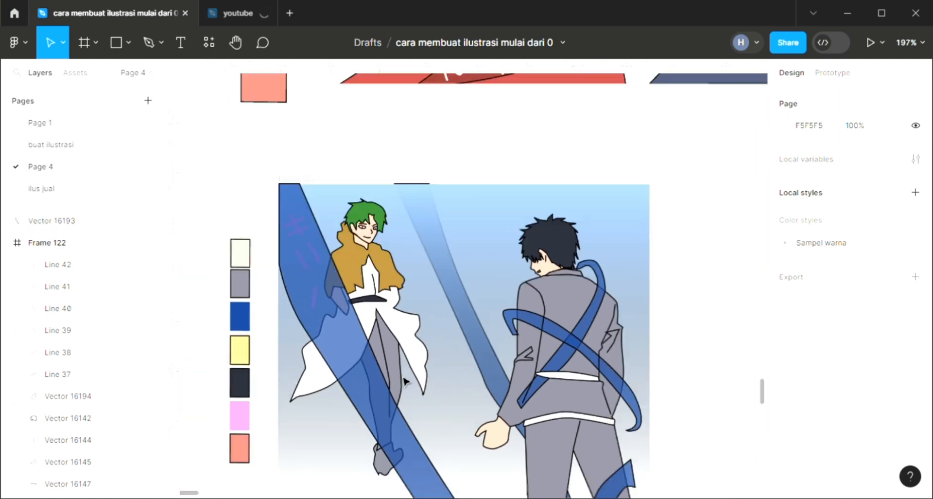
left_click(439, 387)
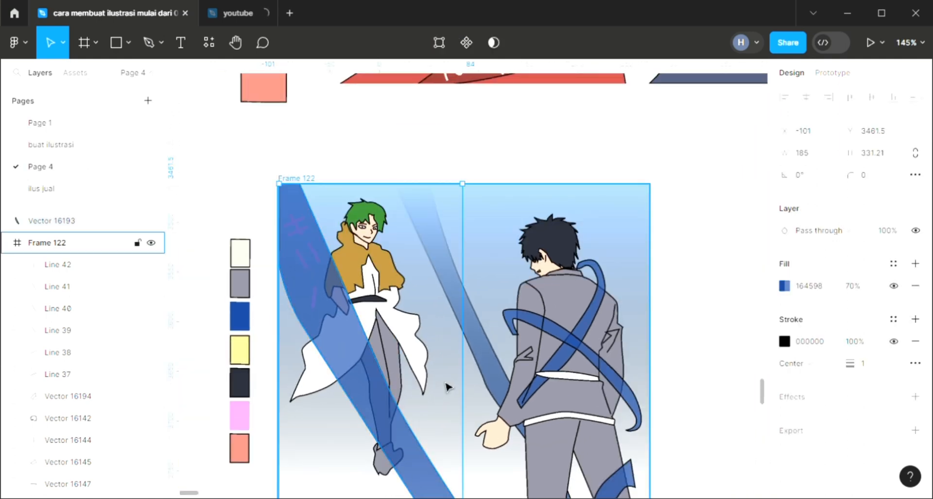
scroll(271, 246, "up", 5)
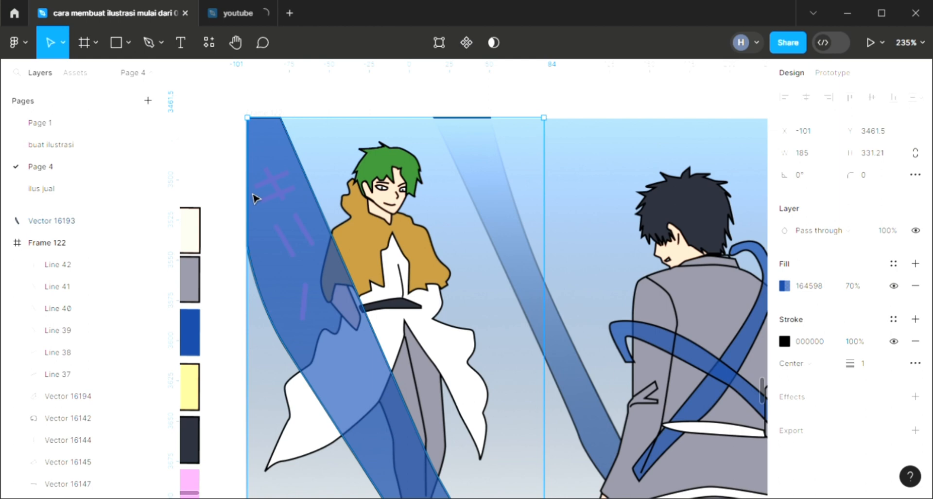
left_click(148, 42)
left_click(259, 142)
left_click_drag(283, 149, 315, 255)
left_click_drag(275, 289, 350, 425)
left_click(356, 341)
left_click(372, 367)
scroll(351, 395, "down", 1)
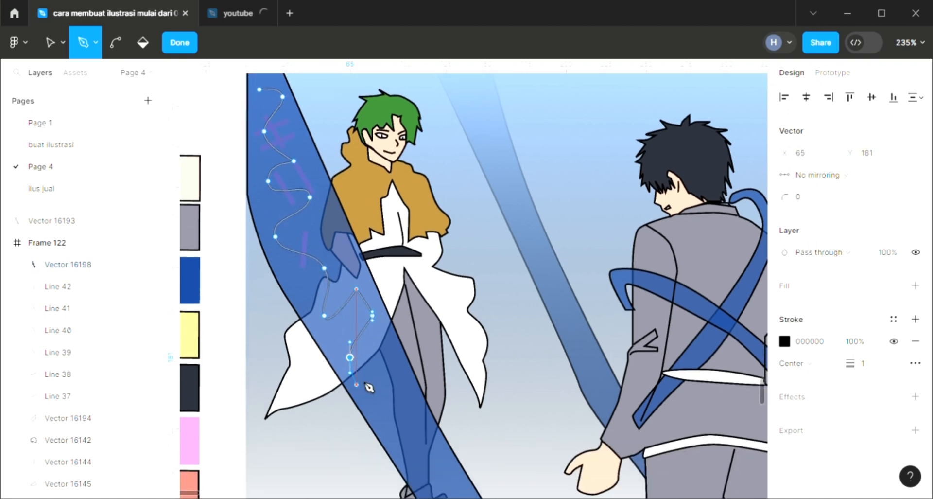
left_click_drag(395, 376, 400, 402)
left_click(377, 404)
left_click_drag(389, 441, 443, 455)
scroll(444, 461, "right", 1)
scroll(427, 456, "down", 1)
left_click_drag(407, 421, 467, 478)
scroll(440, 471, "down", 1)
scroll(468, 469, "down", 1)
left_click(460, 462)
left_click(488, 462)
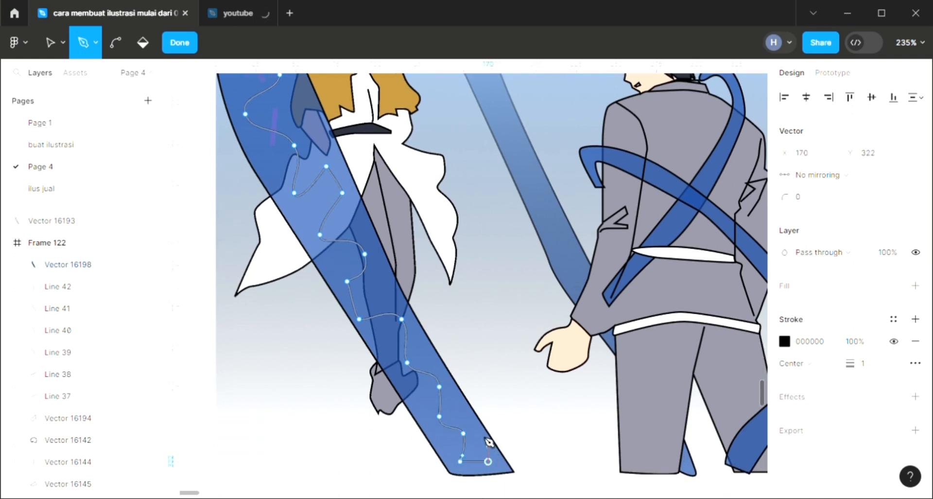
left_click(482, 433)
scroll(482, 435, "down", 1)
scroll(483, 433, "down", 1)
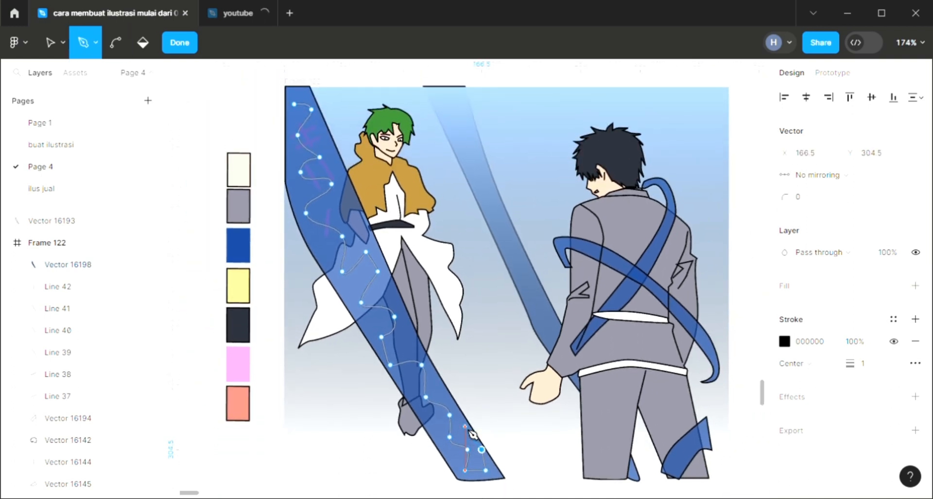
key("Escape")
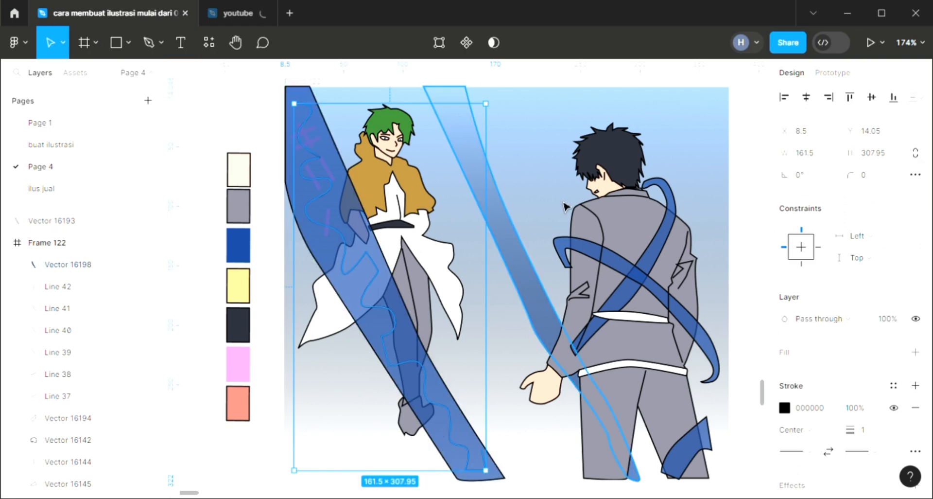
key("Escape")
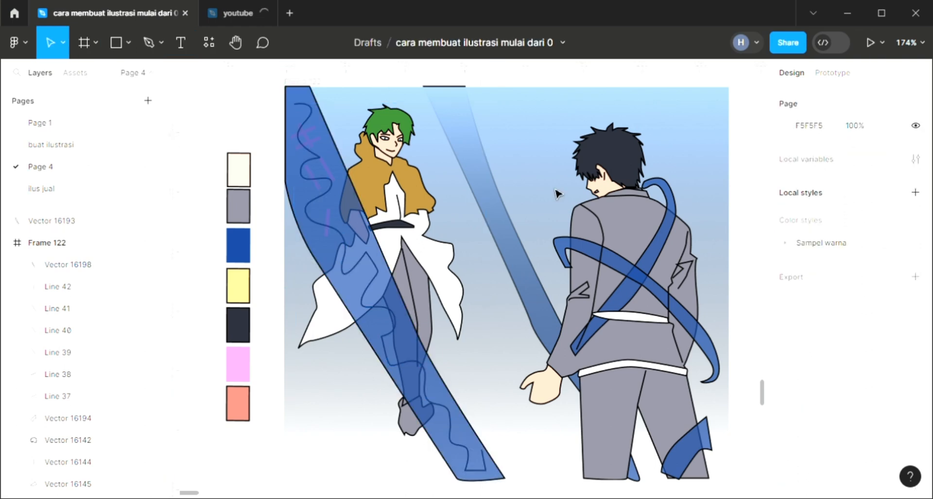
Recolour the wavy line's stroke by sampling the pink swatch and darkening it to purple 8D0F8E
left_click(394, 339)
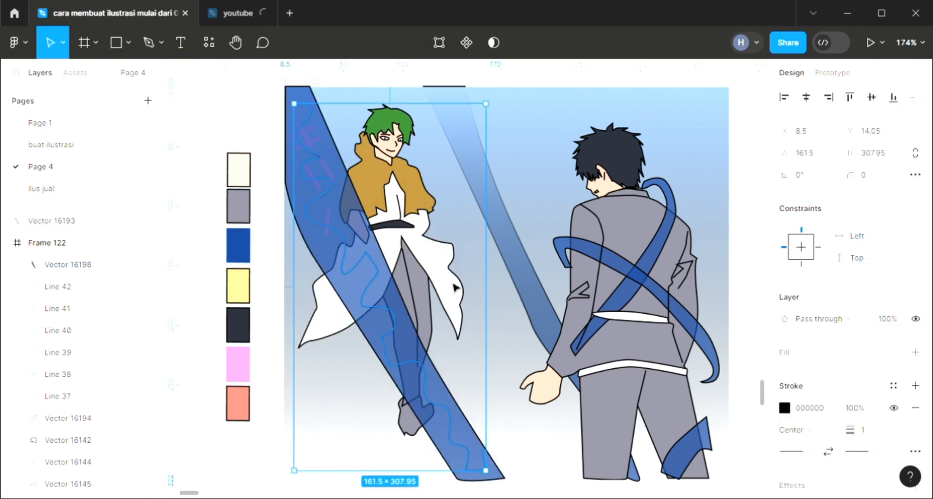
key("i")
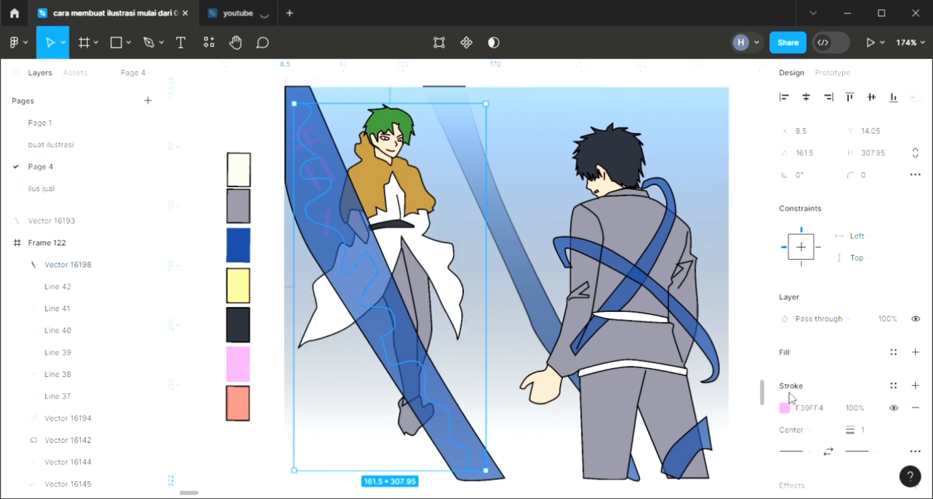
left_click(785, 407)
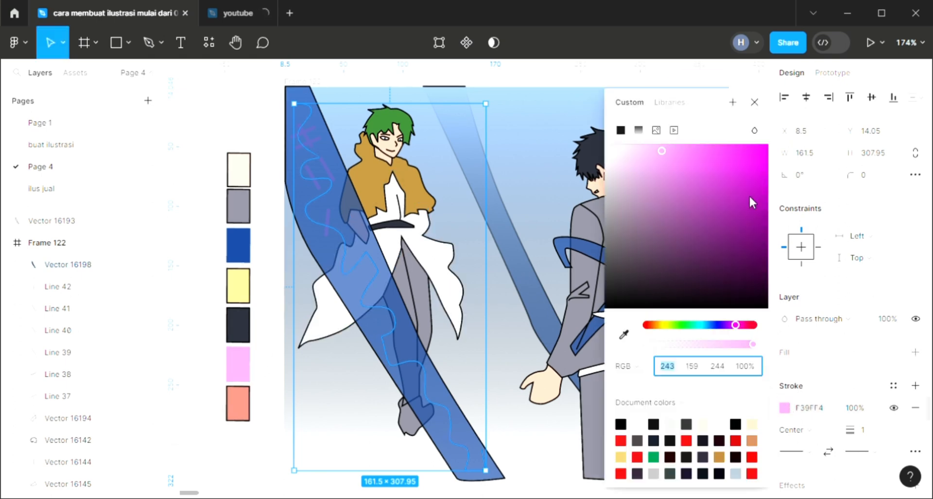
mouse_move(750, 197)
left_mouse_down()
mouse_move(755, 166)
mouse_move(751, 226)
mouse_move(751, 216)
left_mouse_up()
left_click(756, 103)
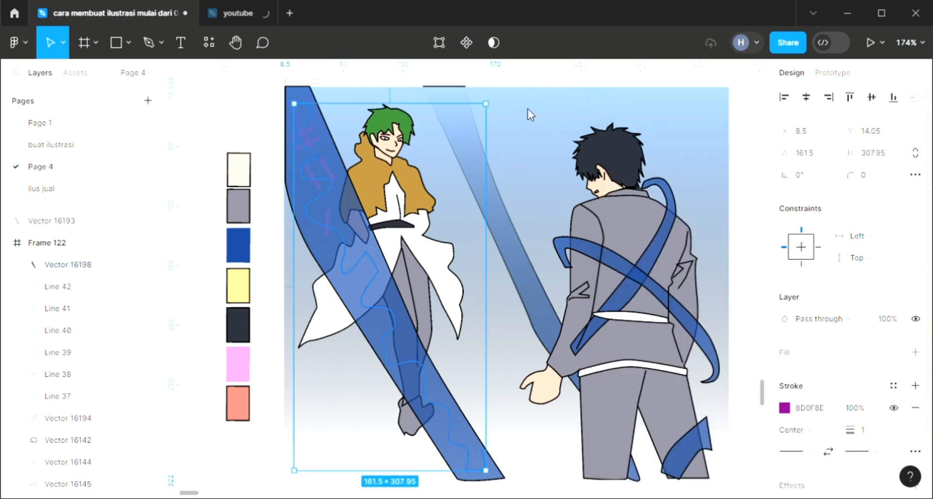
left_click(523, 113)
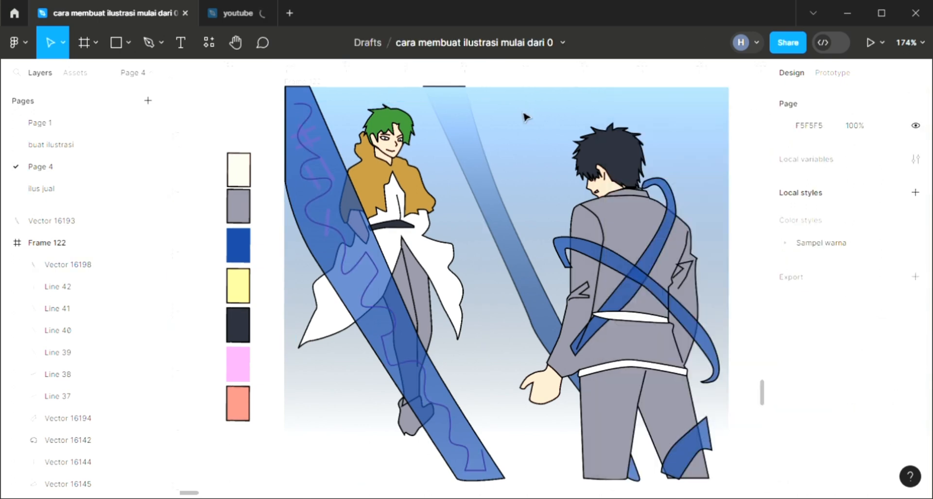
Draw a wavy purple Pen line down the narrow blue band between the characters, about 90.5 × 203
left_click(147, 44)
left_click(449, 100)
left_click(460, 107)
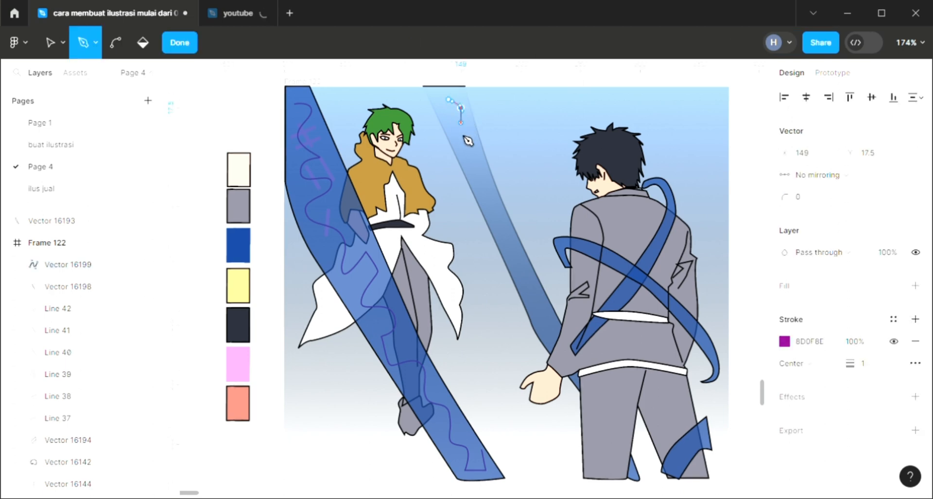
mouse_move(461, 140)
left_mouse_down()
mouse_move(490, 192)
mouse_move(506, 263)
left_mouse_up()
left_click_drag(516, 280, 521, 285)
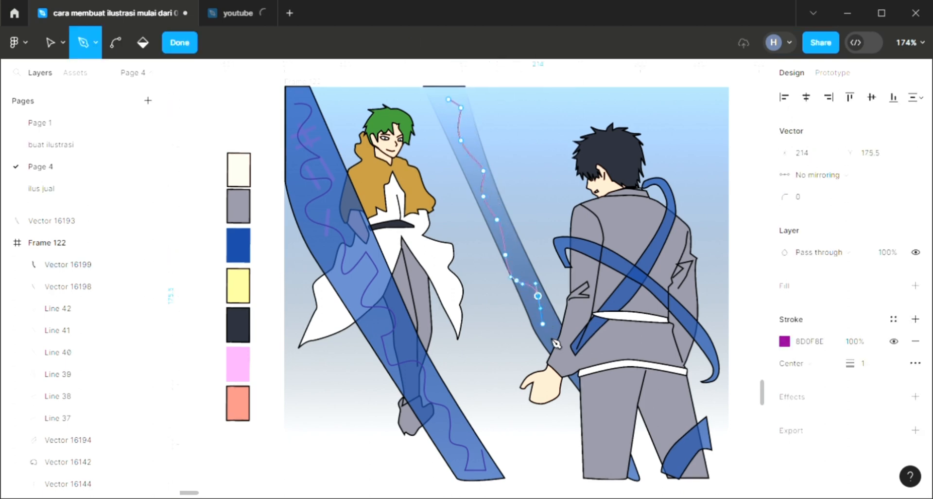
left_click_drag(555, 342, 556, 346)
key("Escape")
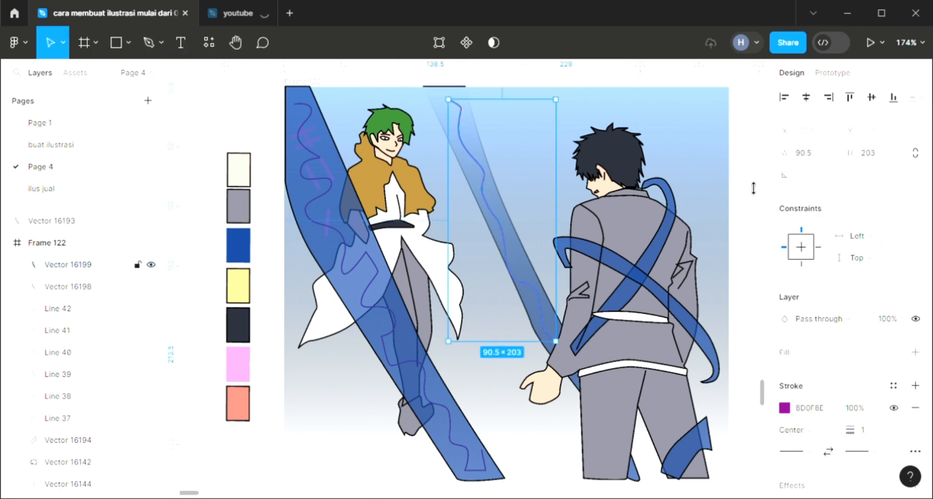
key("Escape")
Extend the illustration frame upward to a height of 353 and trim its left edge to a width of 374
scroll(310, 114, "up", 1)
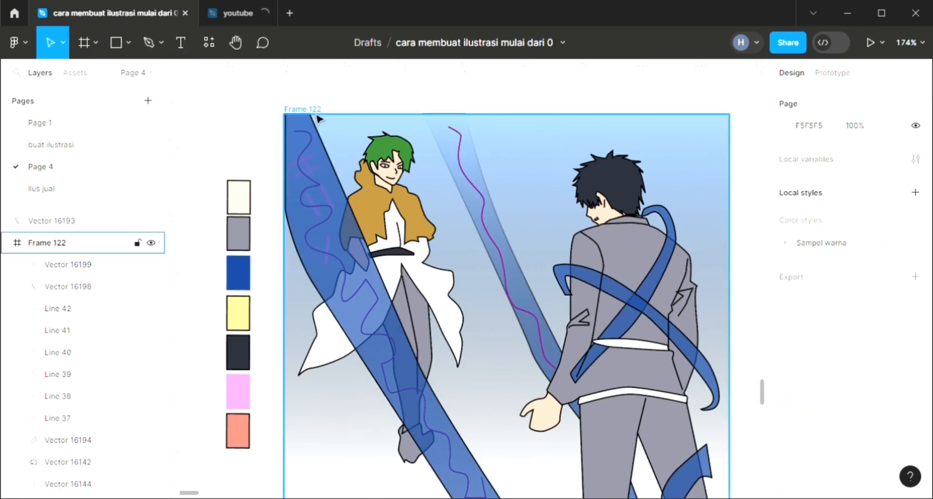
left_click(319, 118)
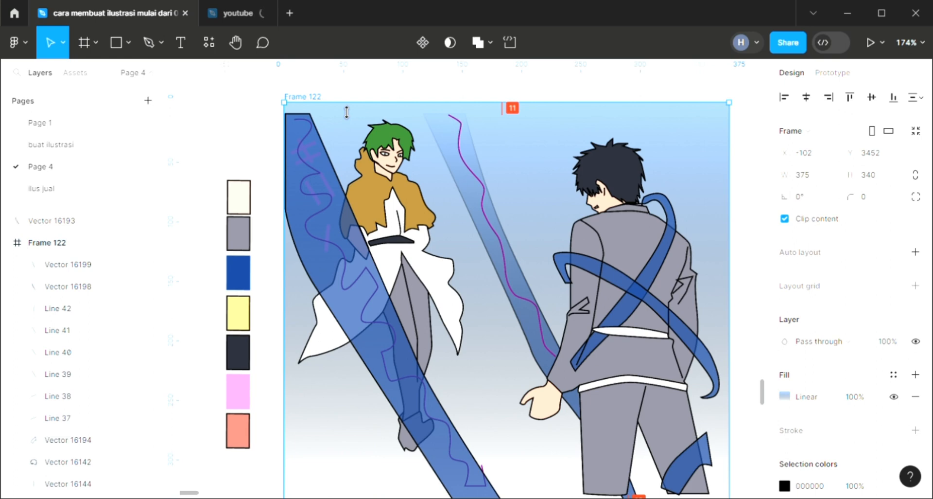
left_click_drag(347, 112, 501, 116)
scroll(440, 184, "down", 4)
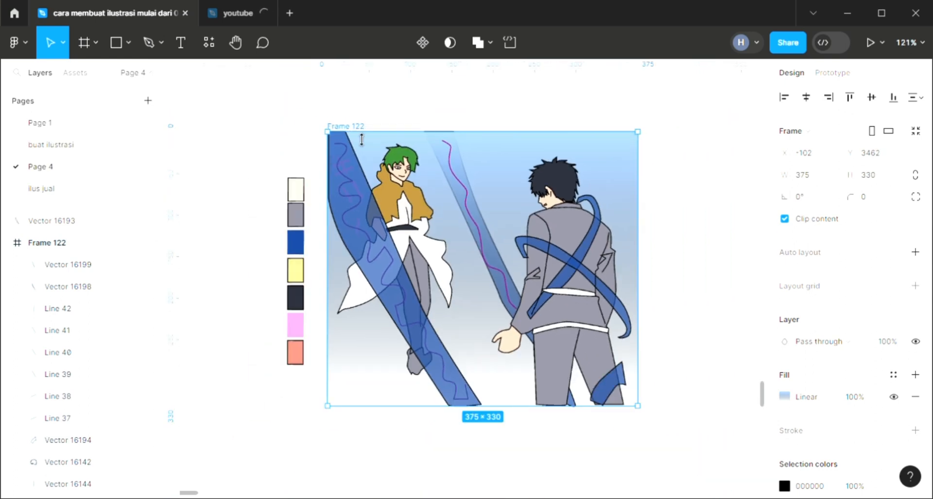
left_click_drag(354, 123, 354, 112)
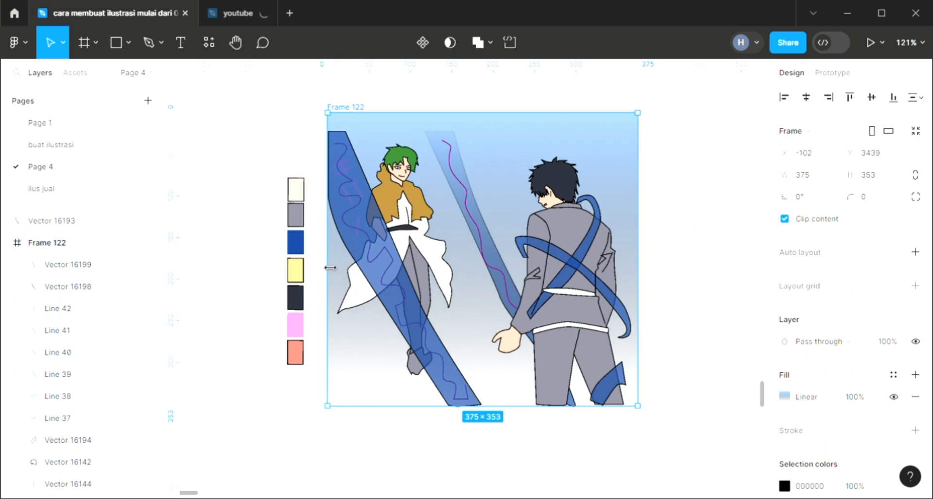
mouse_move(330, 267)
left_mouse_down()
mouse_move(319, 269)
mouse_move(339, 276)
left_mouse_up()
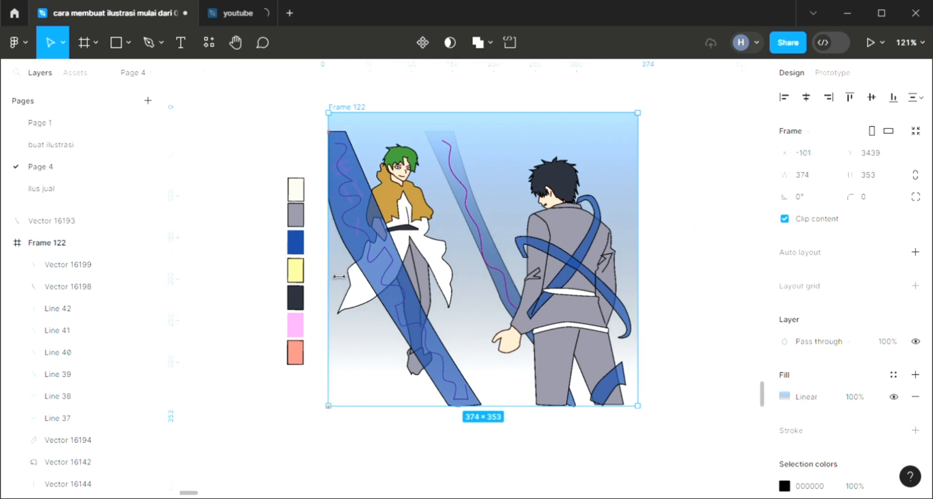
left_click(676, 189)
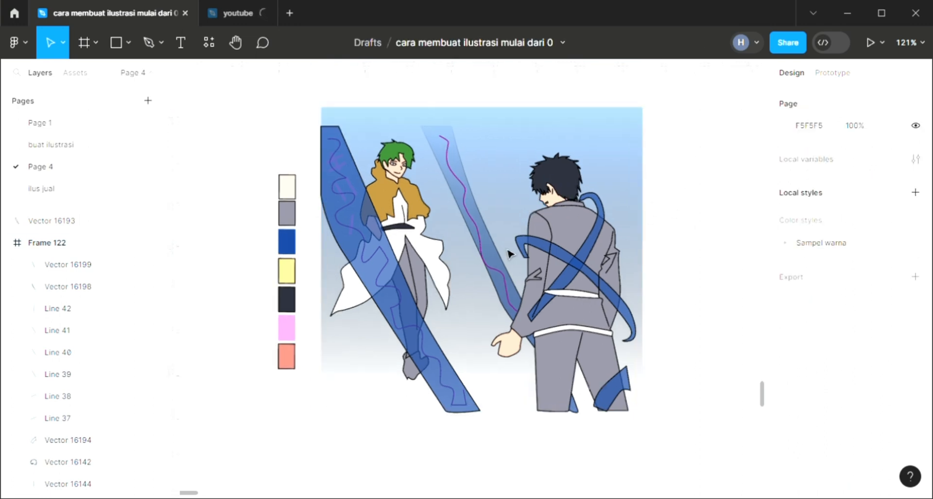
Draw a wavy purple Pen line along the blue ribbon running from the dark-haired character's neck to the waist, about 66.13 × 124
scroll(509, 252, "up", 4)
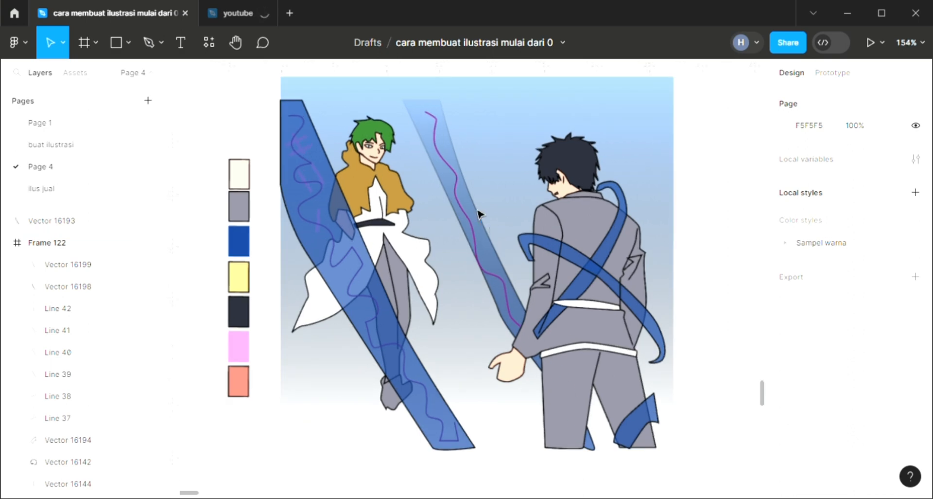
left_click(145, 42)
scroll(470, 199, "up", 2)
scroll(559, 204, "up", 1)
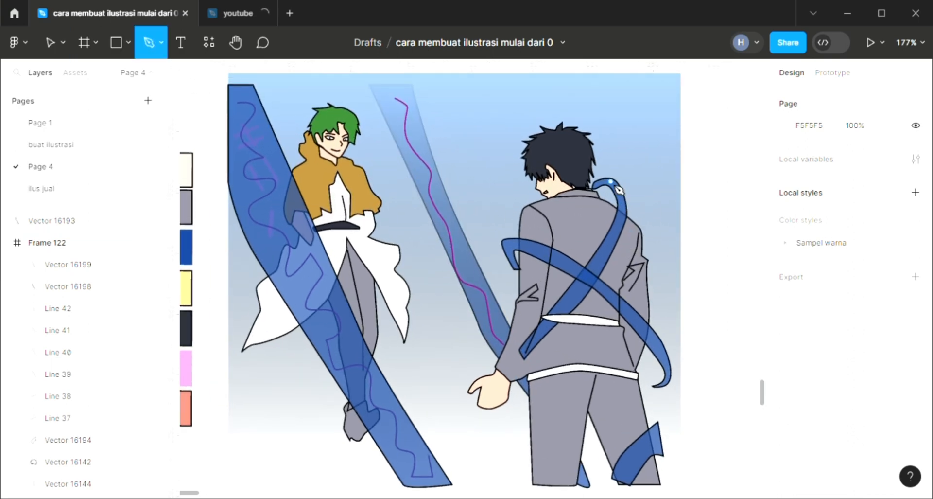
left_click(611, 181)
mouse_move(619, 199)
left_mouse_down()
mouse_move(613, 251)
mouse_move(592, 277)
left_mouse_up()
left_click(607, 250)
left_click(583, 285)
left_click_drag(557, 306, 535, 339)
key("Escape")
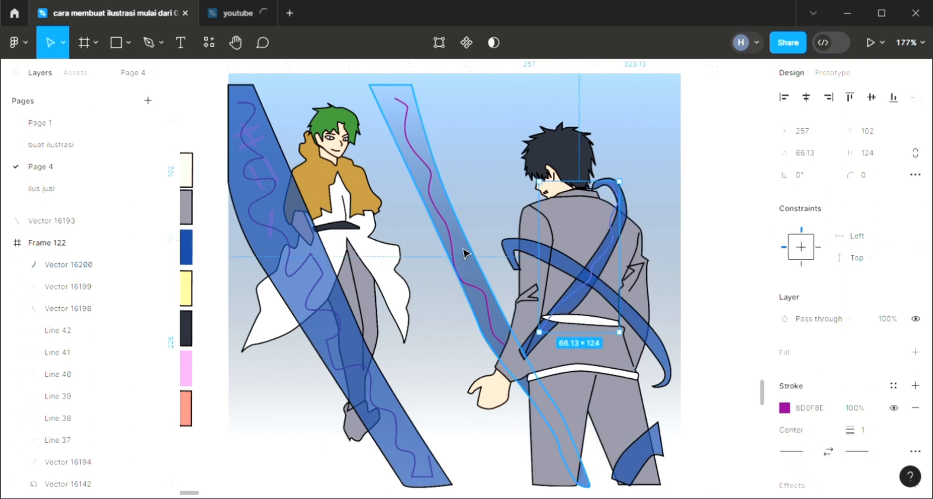
key("i")
key("Return")
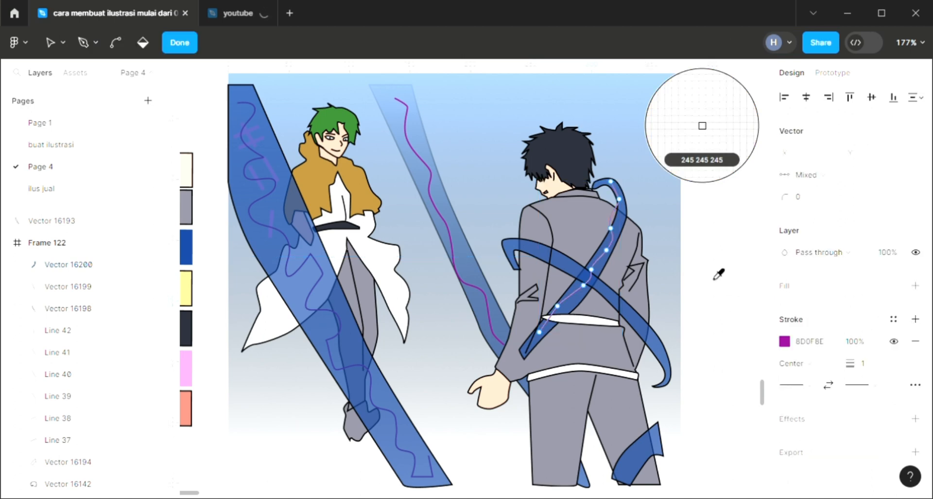
key("Escape")
key("Escape")
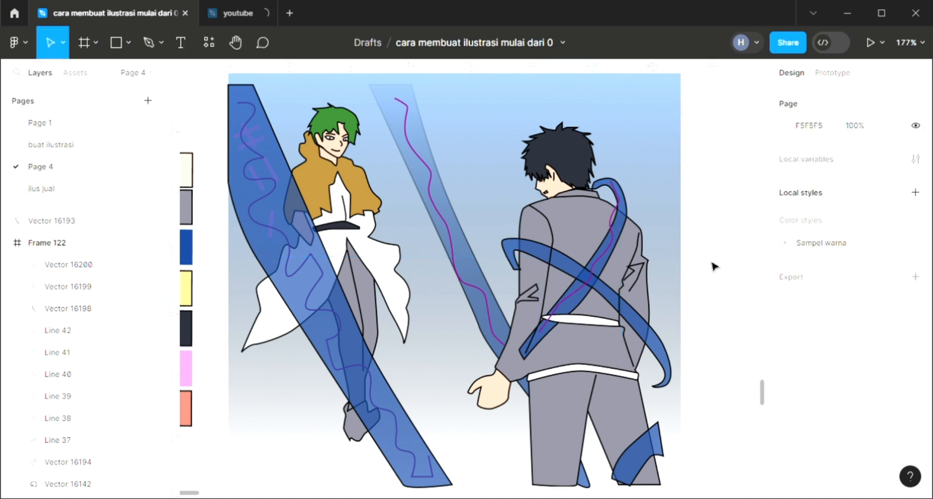
Draw a wavy purple Pen line along the blue ribbon crossing the dark-haired character's back from elbow to hip, about 124 × 95.6
key("i")
key("p")
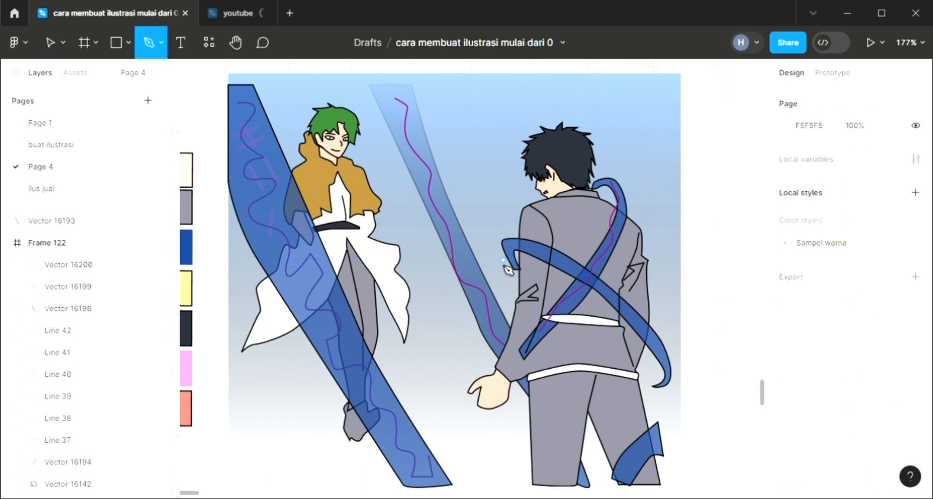
left_click(512, 265)
left_click(511, 247)
left_click(530, 247)
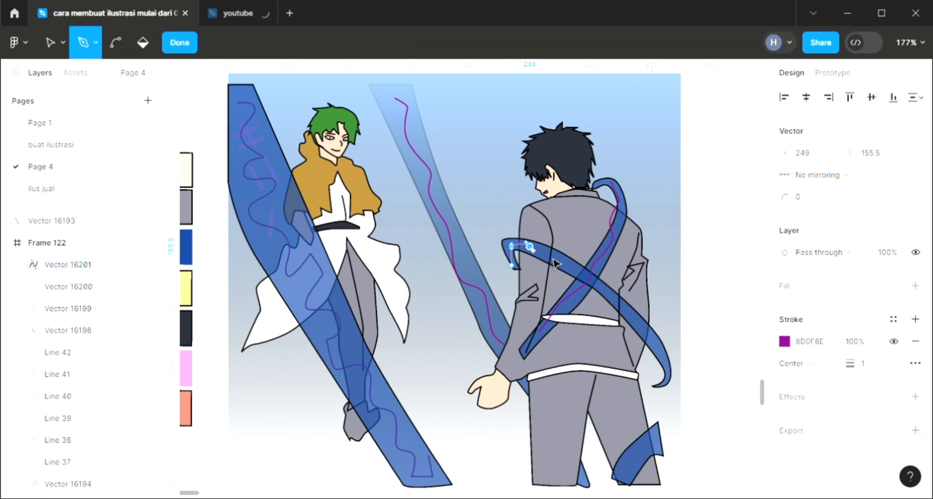
left_click(547, 255)
left_click(560, 255)
left_click(565, 261)
left_click(585, 269)
left_click(589, 280)
left_click(606, 293)
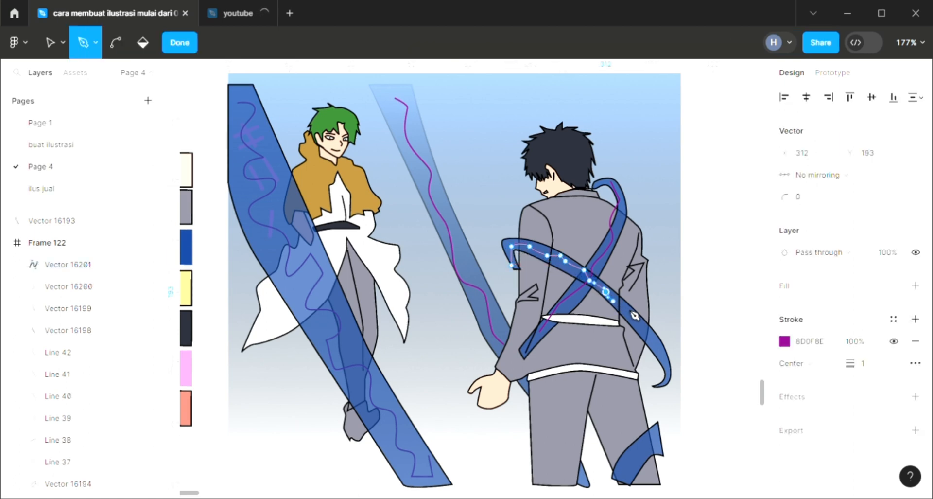
left_click(614, 302)
left_click(644, 327)
left_click(669, 363)
key("Escape")
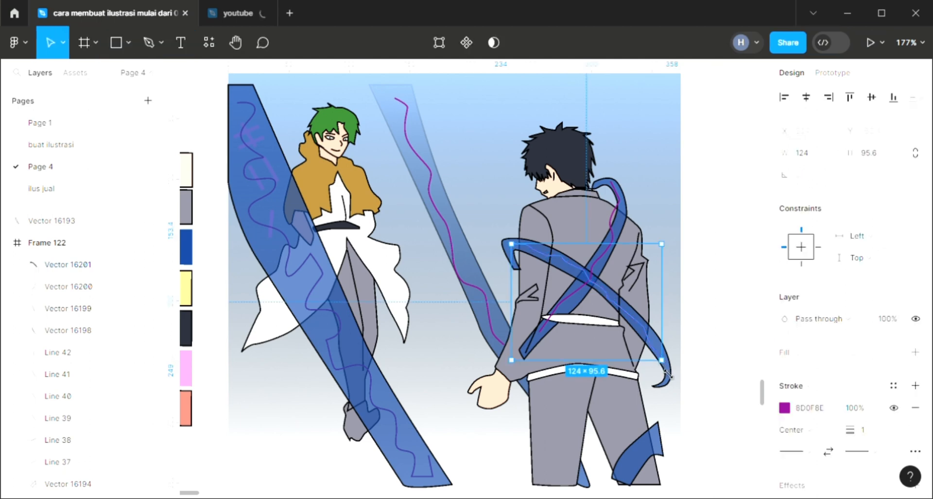
key("Escape")
Draw an angular, letter-like purple Pen line on the short blue band across the dark-haired character's lower trouser leg
key("p")
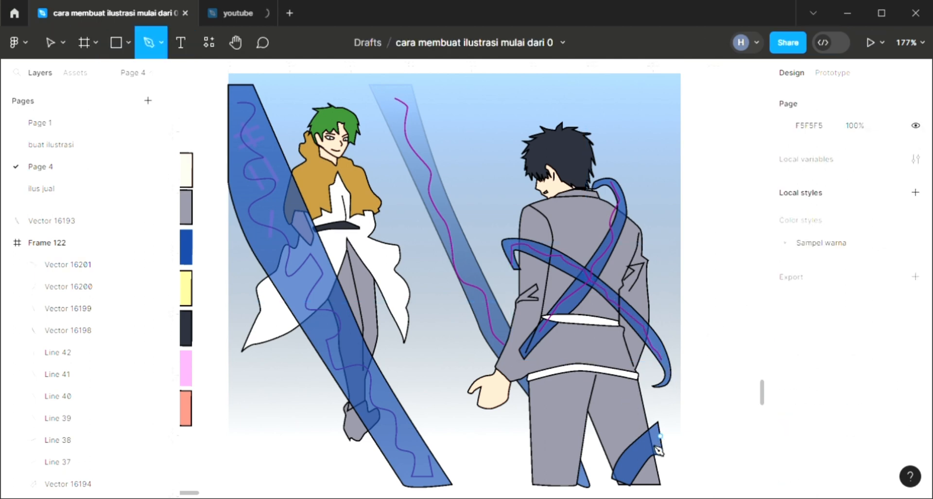
left_click(660, 435)
left_click(649, 445)
left_click(643, 465)
left_click(625, 465)
left_click(625, 474)
left_click(625, 456)
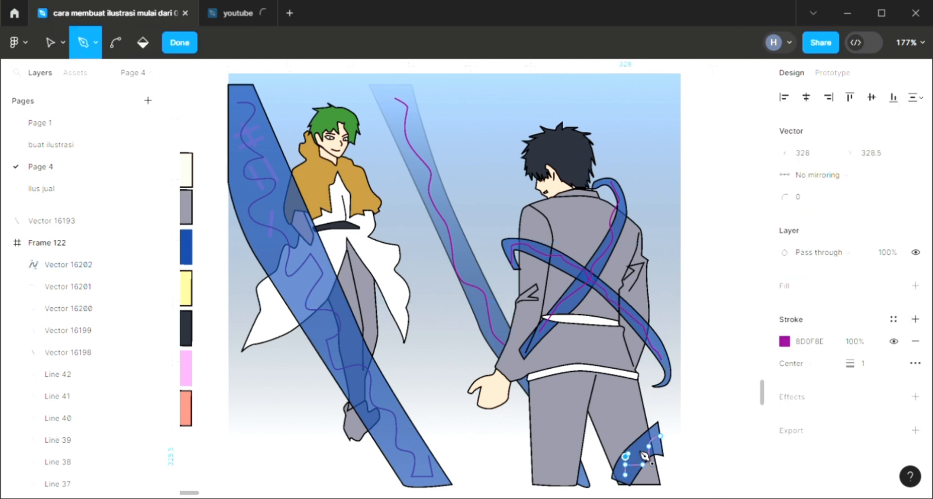
left_click(637, 446)
key("Escape")
key("Escape")
key("Return")
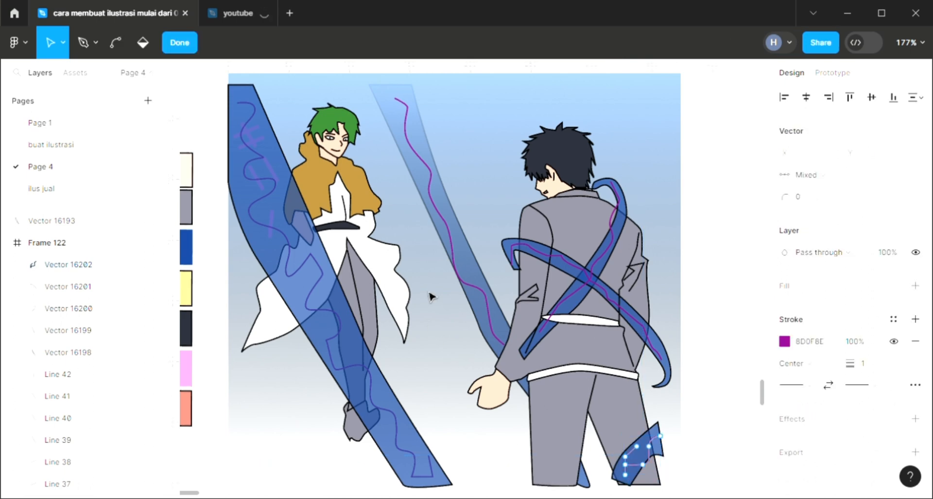
key("Escape")
key("Escape")
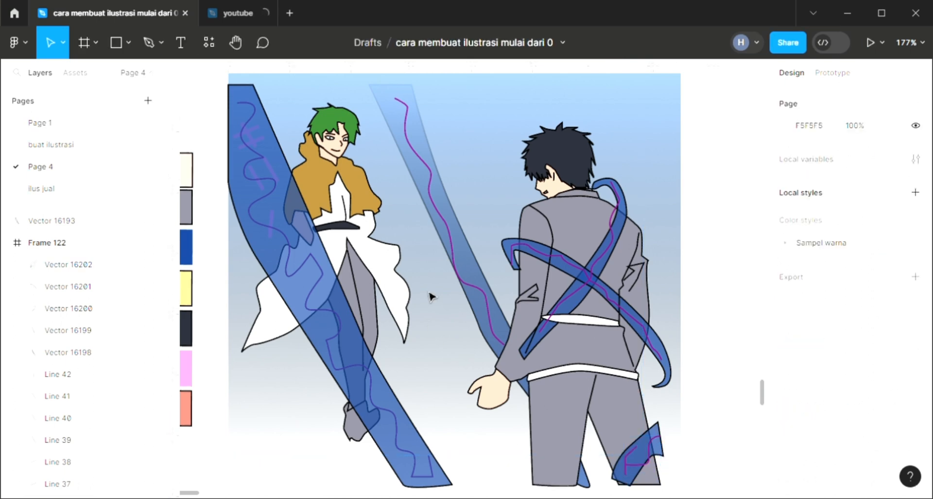
Draw a nearly horizontal straight line across the full illustration at about Y 78, about 371 long
scroll(431, 295, "up", 1)
key("p")
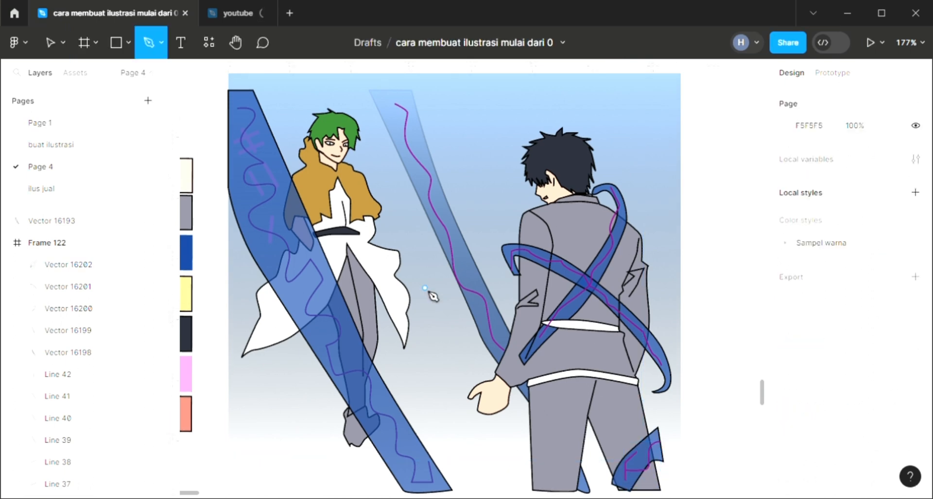
left_click(128, 42)
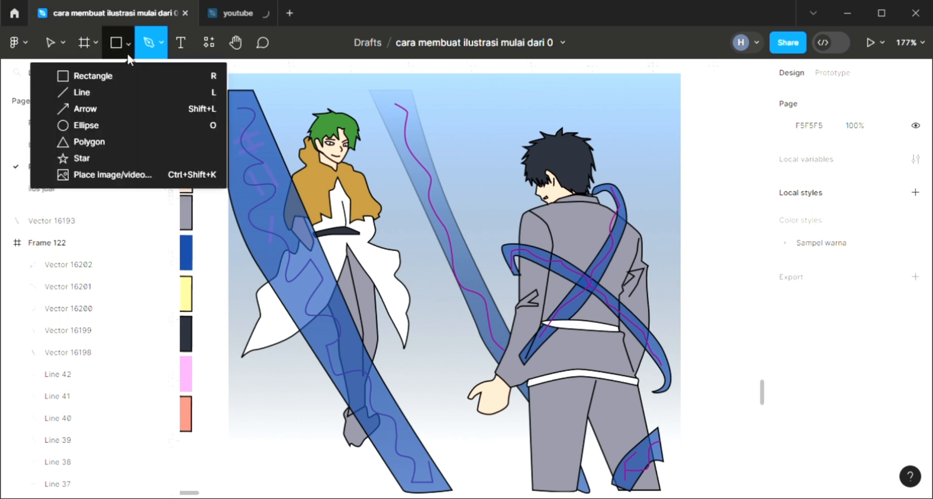
left_click(118, 95)
scroll(381, 188, "left", 3)
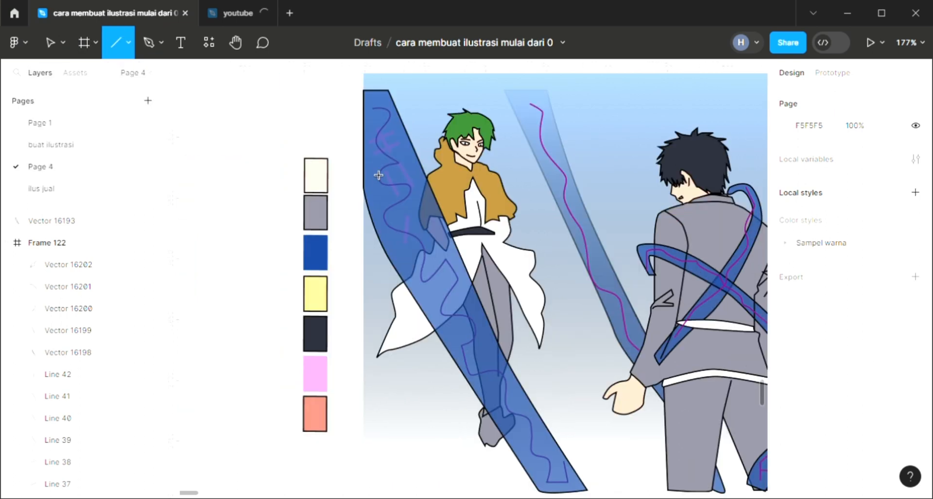
scroll(375, 153, "right", 3)
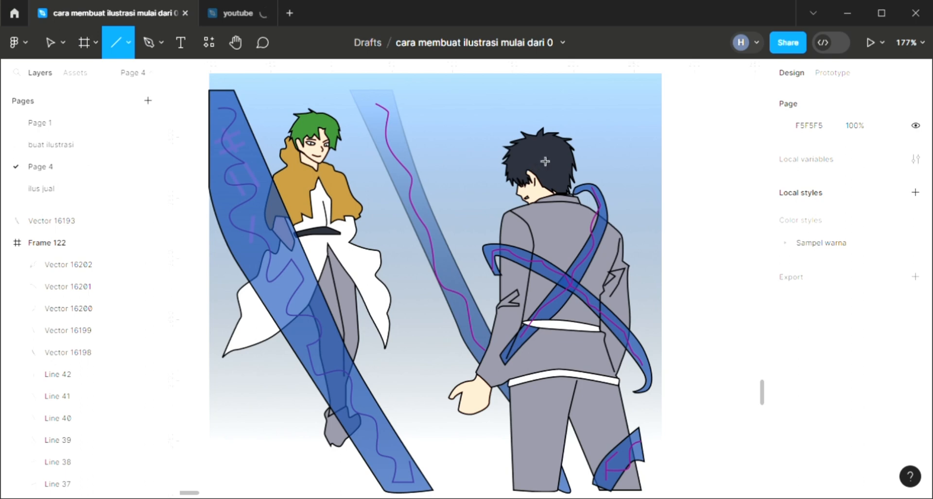
scroll(271, 165, "left", 1)
left_click_drag(263, 157, 711, 156)
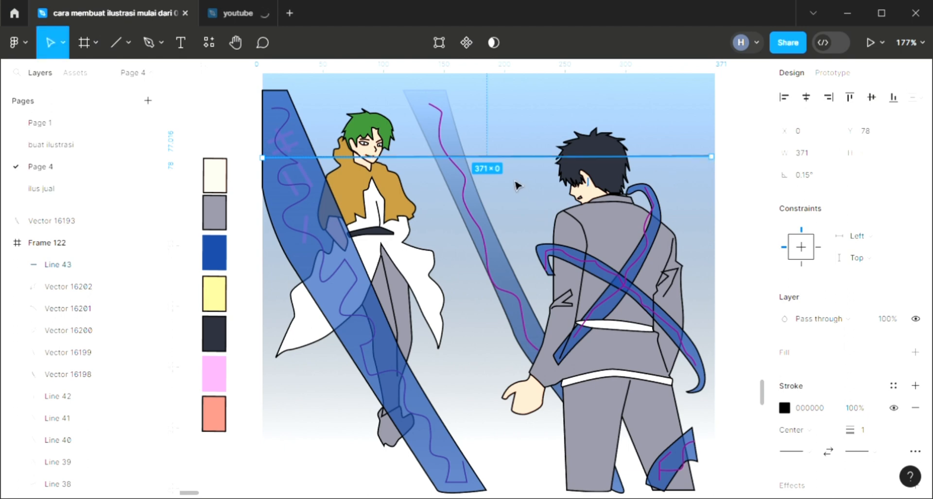
Recolour the horizontal line's stroke to off-white F5F5F5 and move the line up to about Y 53.98
left_click(224, 184)
left_click_drag(494, 152, 492, 123)
left_click(491, 177)
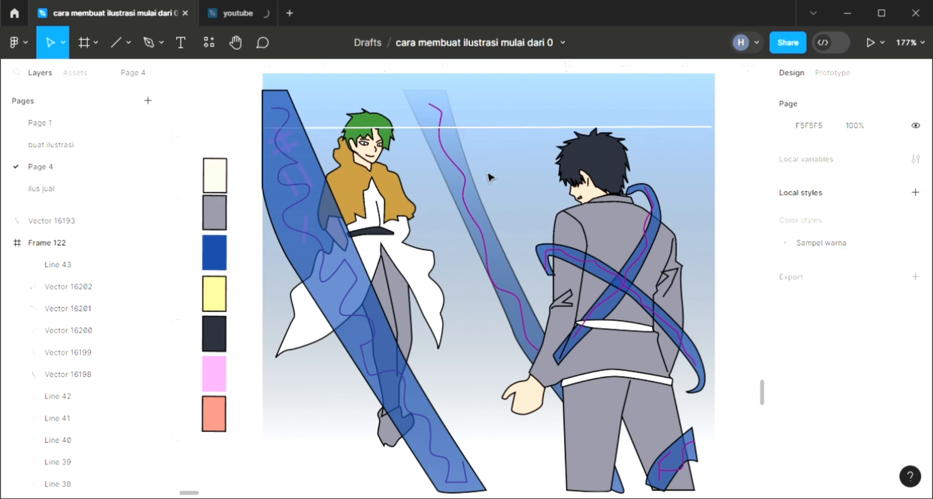
Send the off-white horizontal line to the back of the frame, behind both characters and the bands
left_click(487, 132)
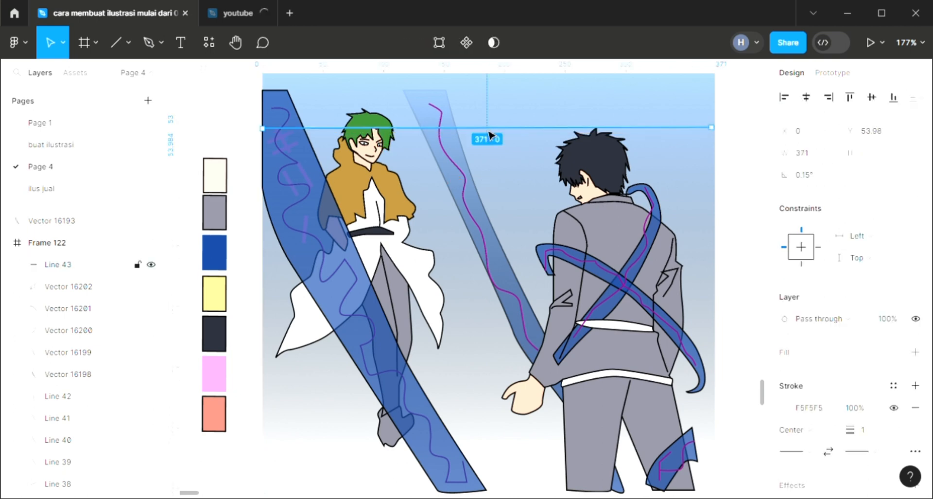
key("[")
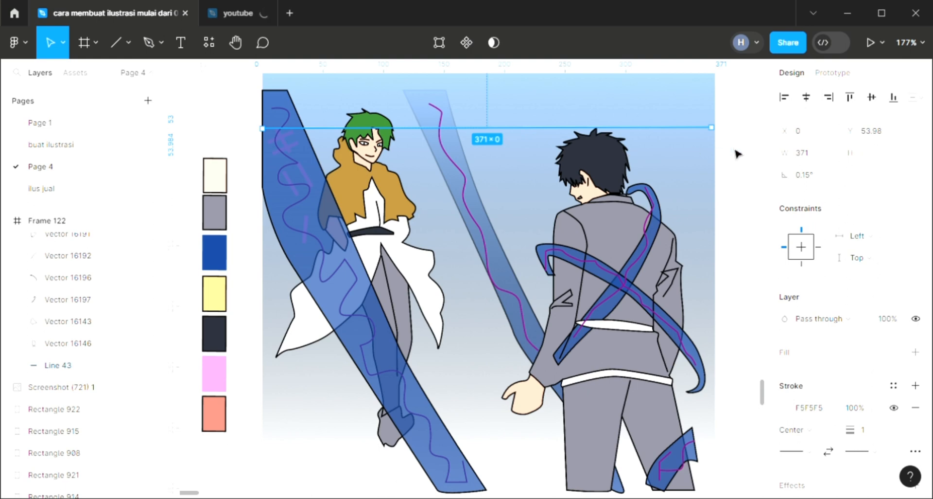
left_click(738, 153)
Duplicate the off-white line seven times at even spacing down the background, with the last copy at X 21, Y 424.98
left_click(629, 128)
key("ctrl+d")
left_click_drag(632, 130, 637, 196)
key("ctrl+d")
key("ctrl+d")
key("ctrl+d")
key("ctrl+d")
key("ctrl+d")
key("ctrl+d")
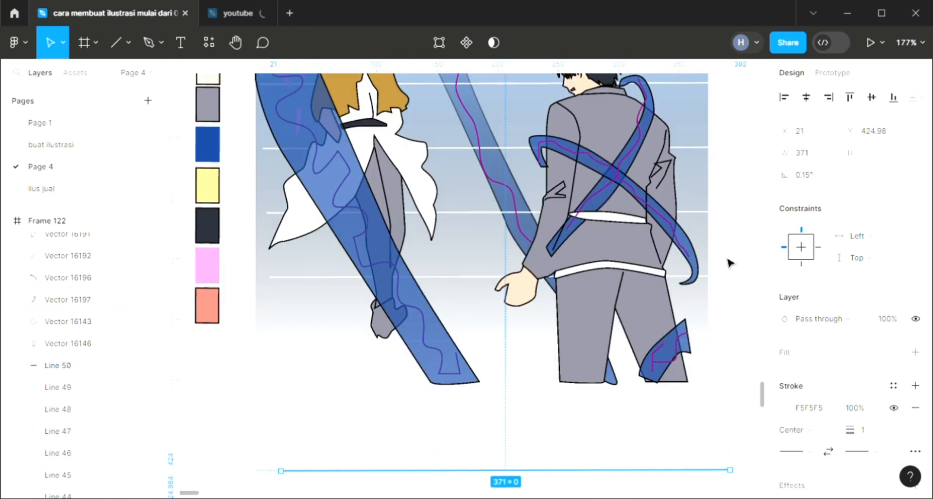
left_click(306, 438)
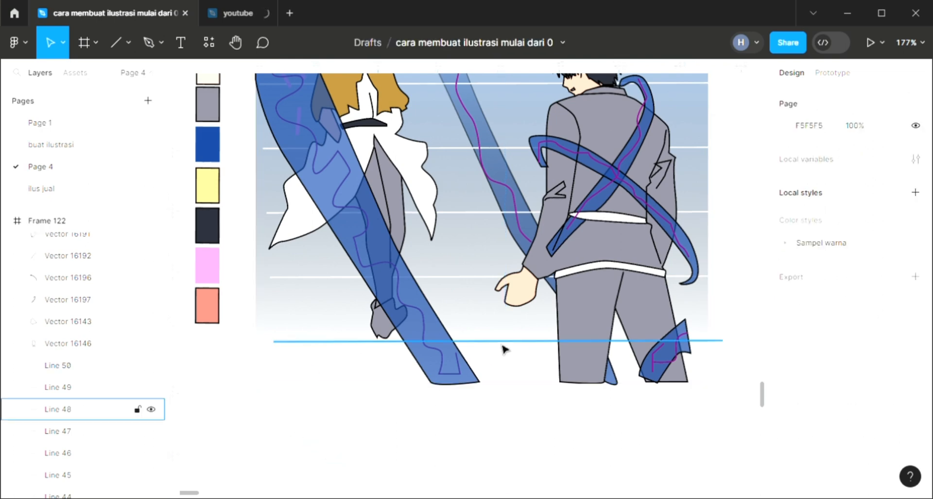
scroll(503, 348, "up", 3)
scroll(504, 348, "up", 1)
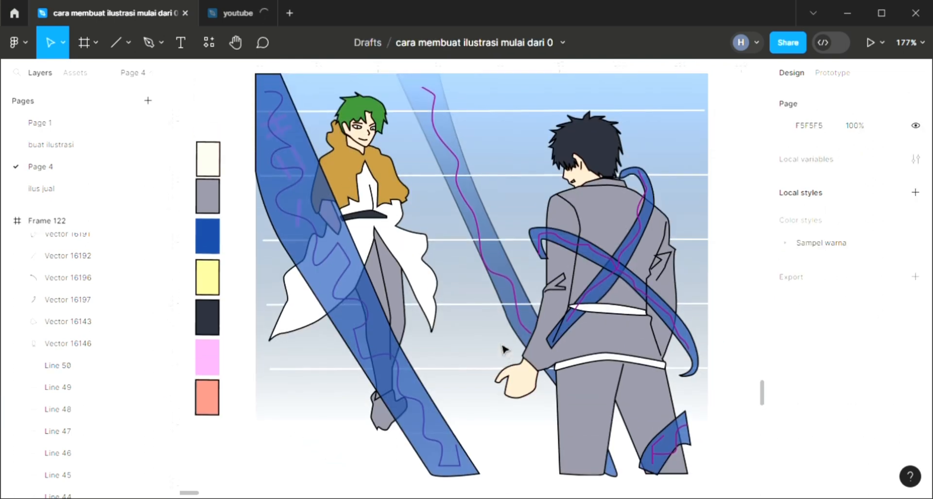
scroll(504, 348, "up", 2)
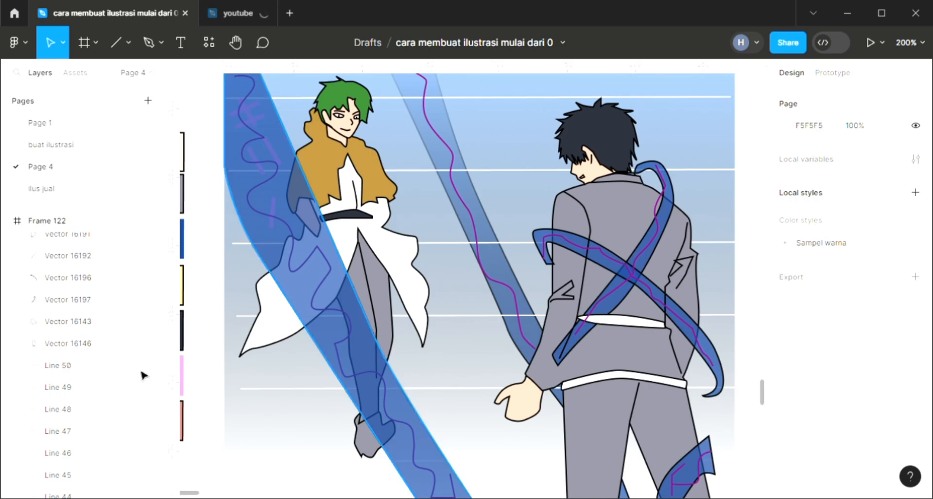